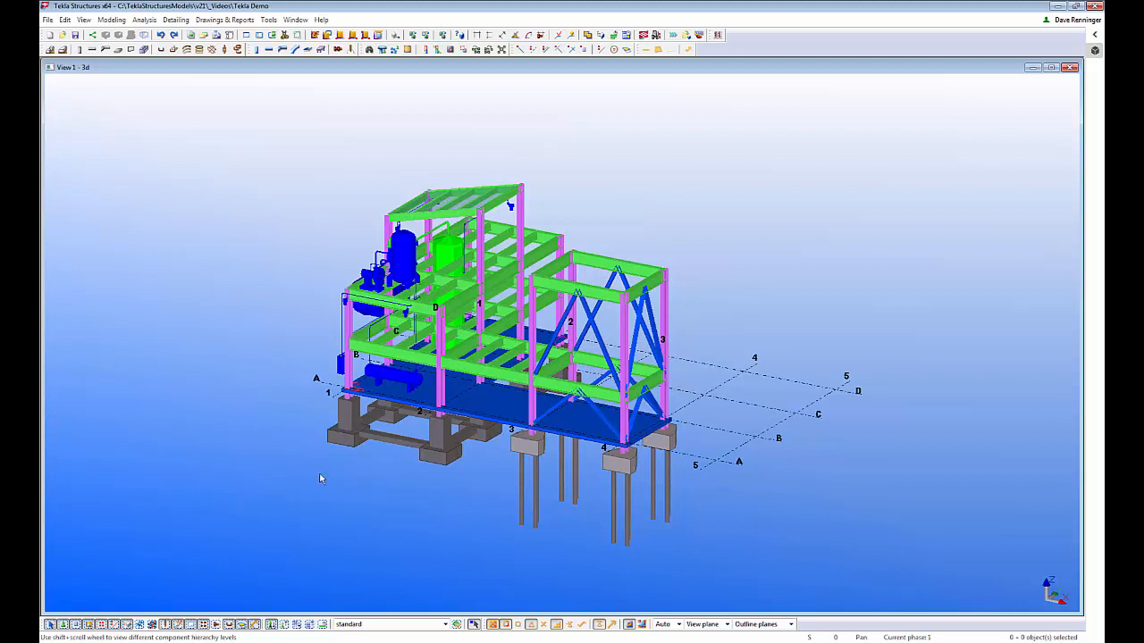
middle_drag(321, 474, 288, 480)
scroll(236, 468, up, 1)
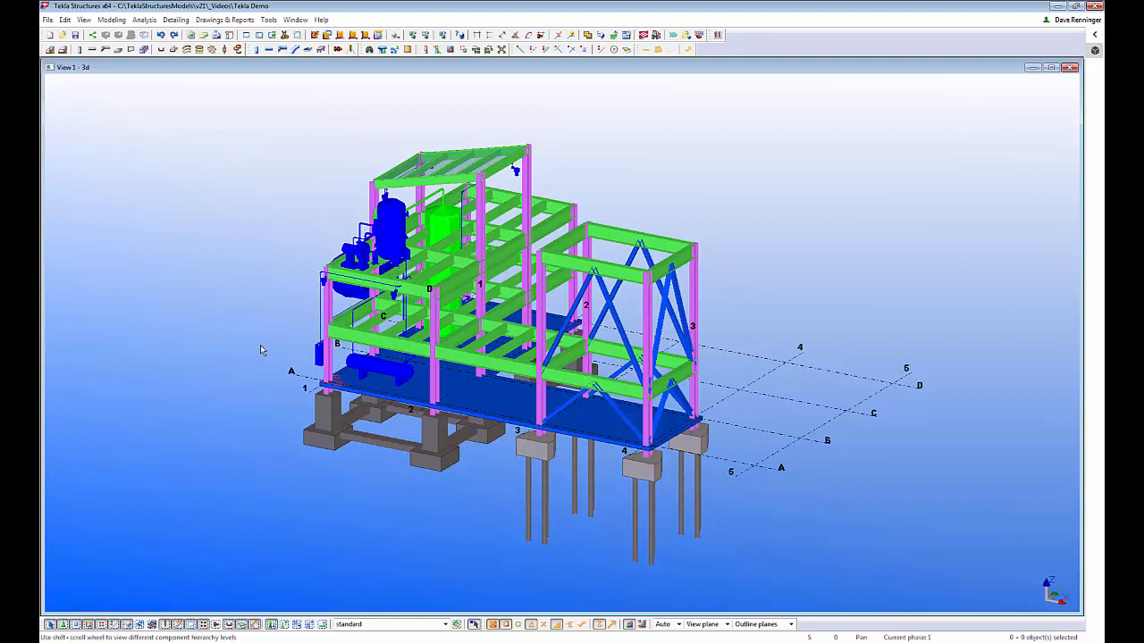
scroll(258, 361, up, 6)
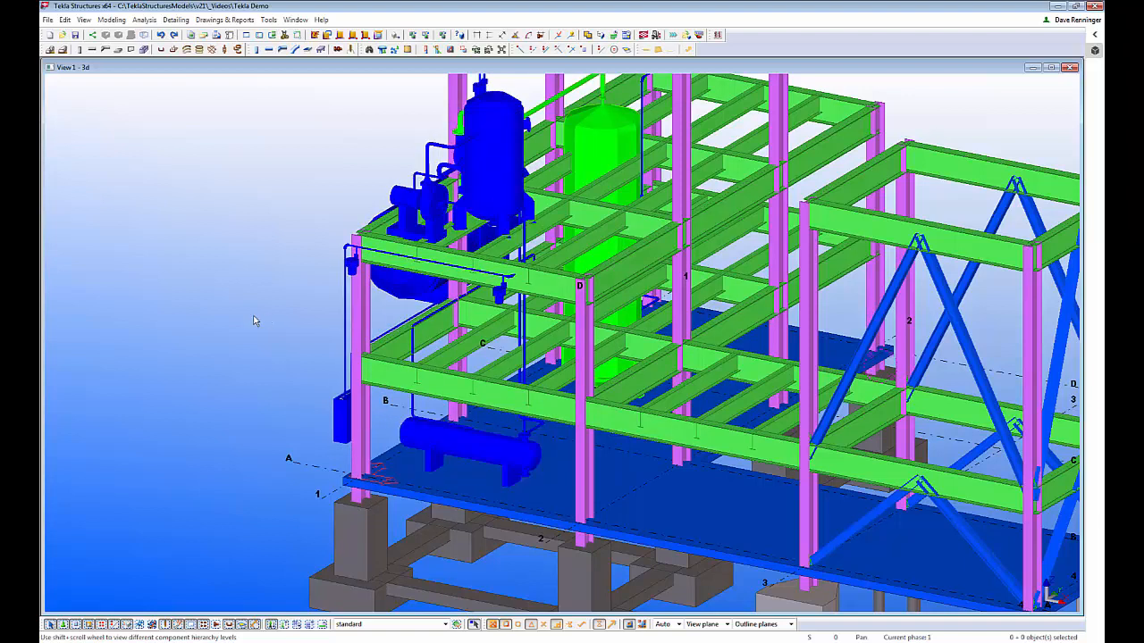
scroll(226, 335, down, 4)
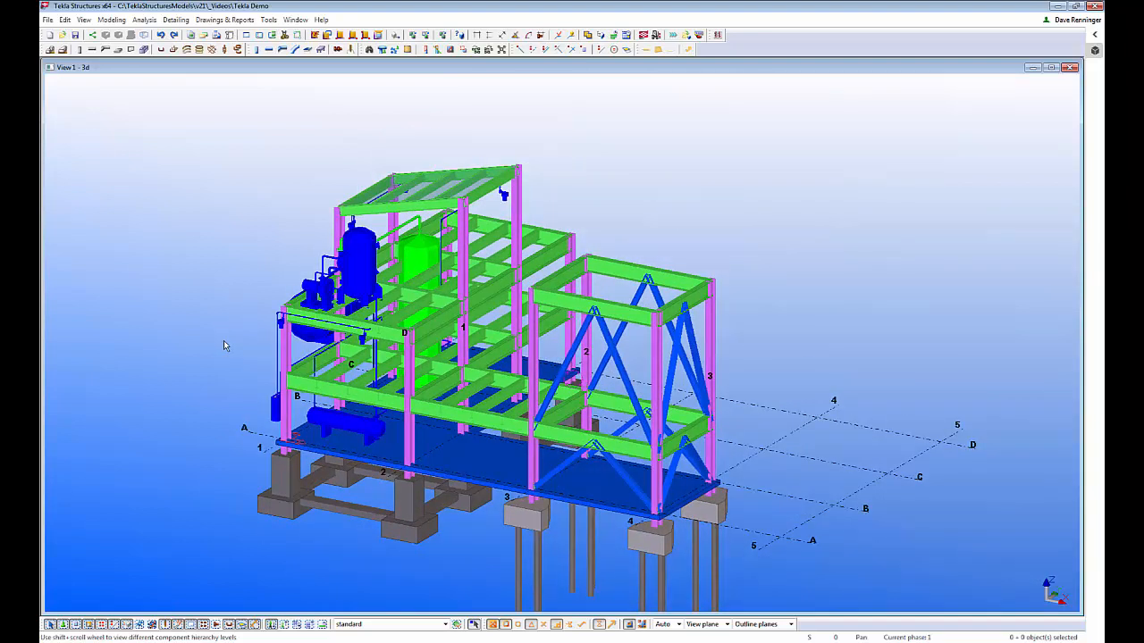
scroll(222, 345, up, 3)
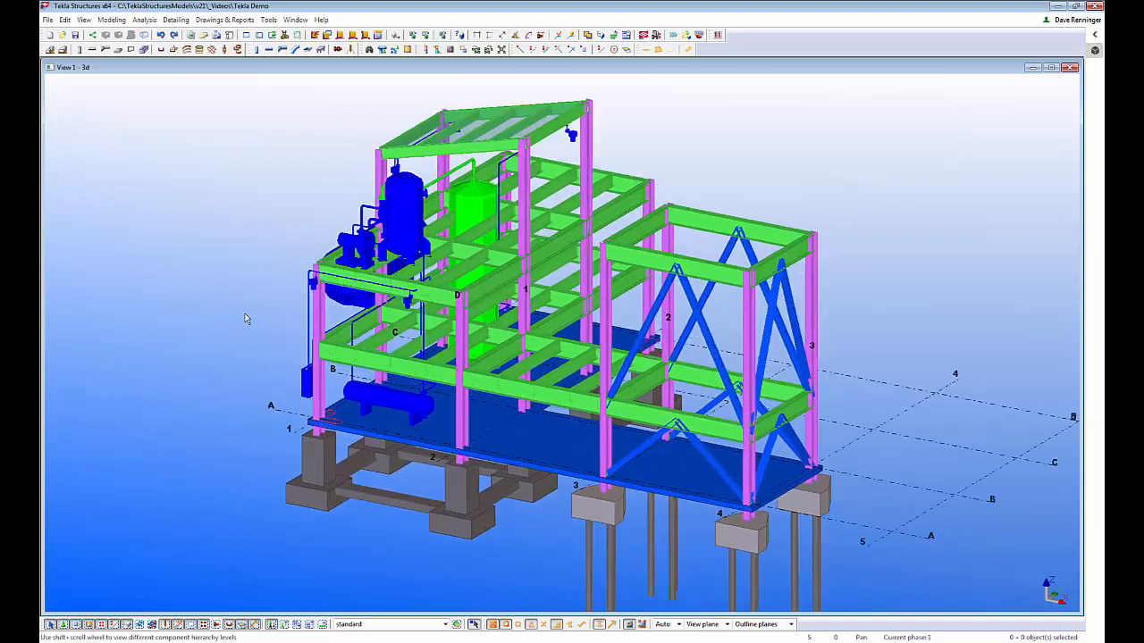
Search the advanced options for "clash" in all categories
key(ctrl+e)
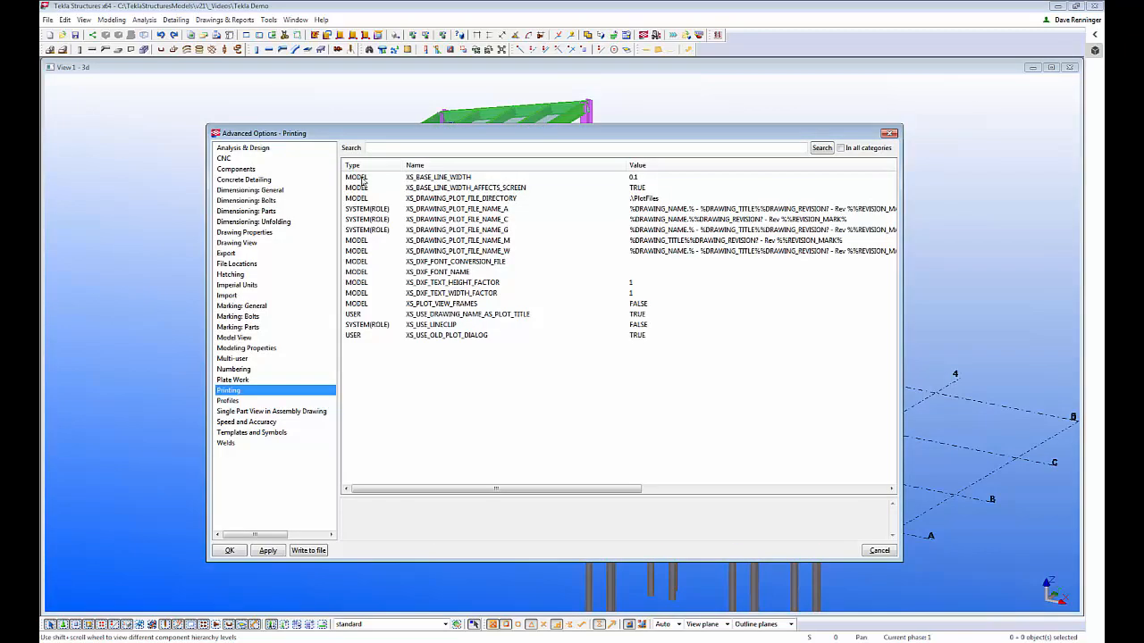
click(383, 148)
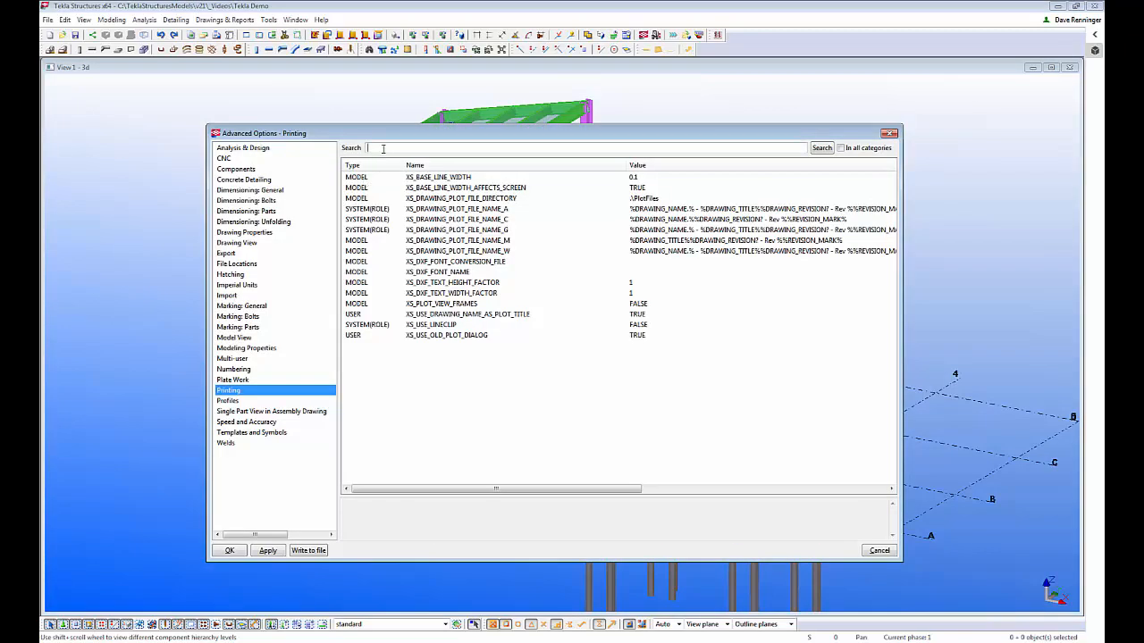
text(clash)
click(841, 148)
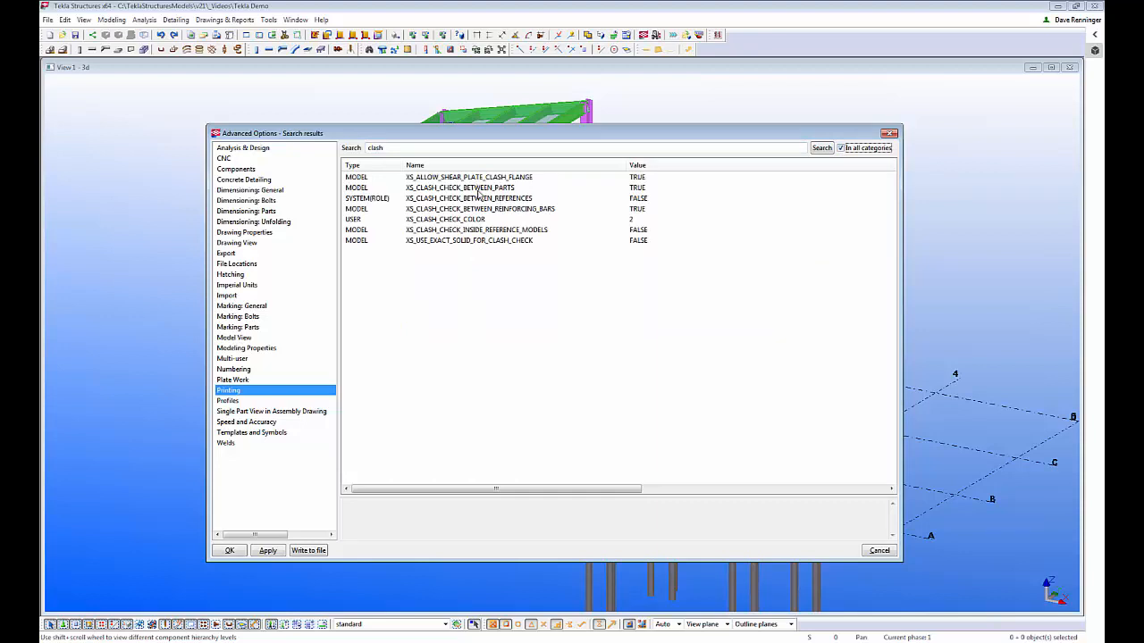
Set the advanced option XS_CLASH_CHECK_BETWEEN_PARTS to FALSE and apply the change
click(482, 189)
click(679, 193)
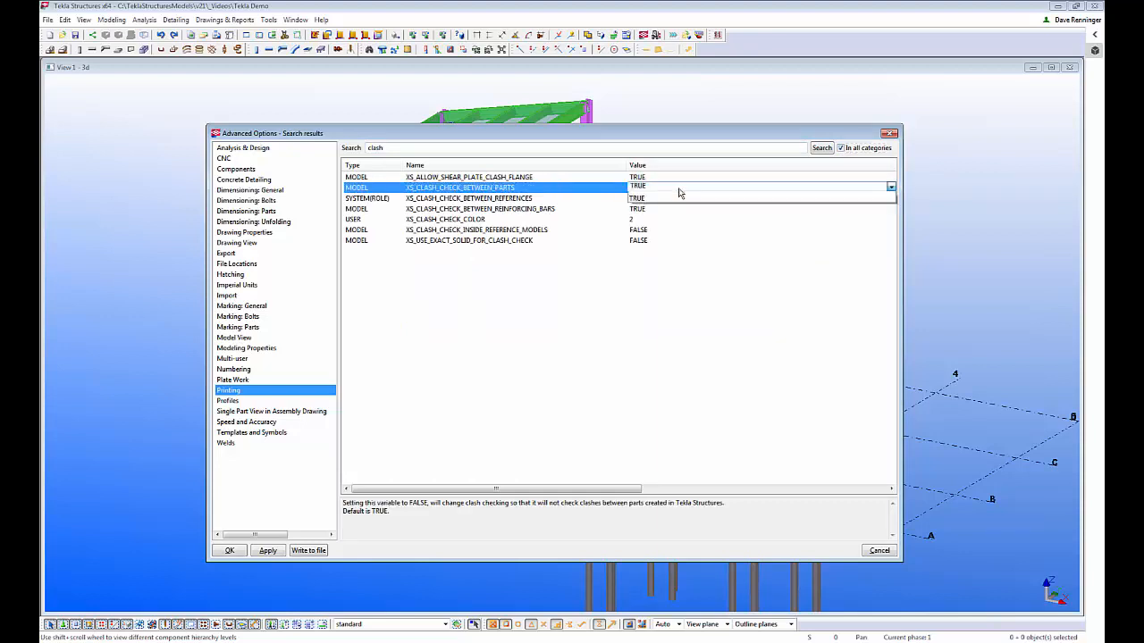
click(677, 191)
click(643, 197)
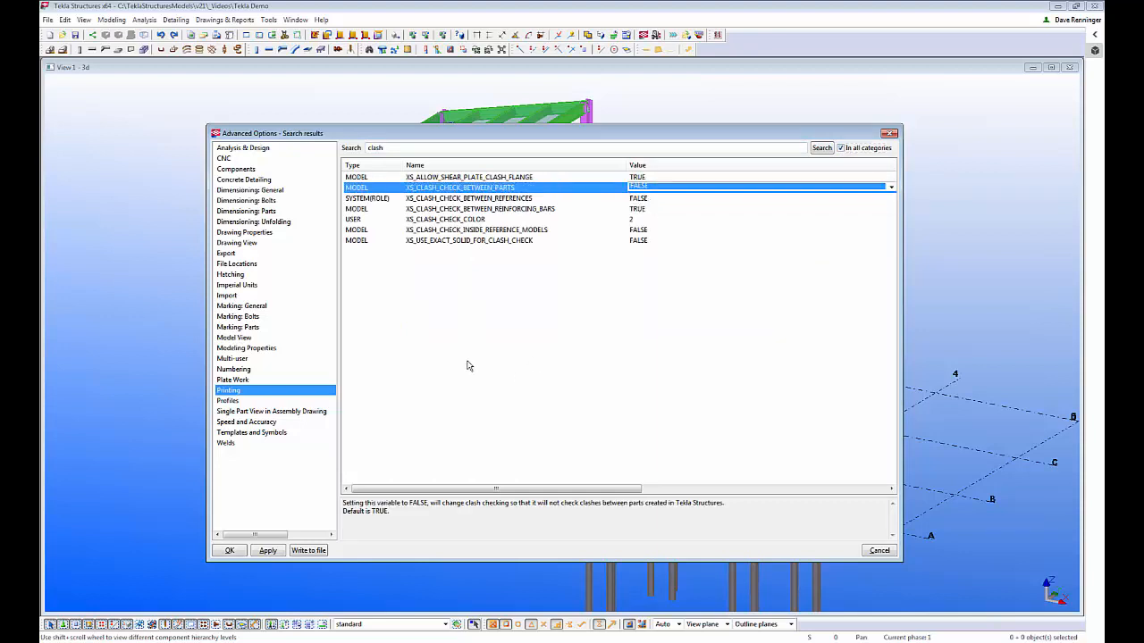
click(469, 357)
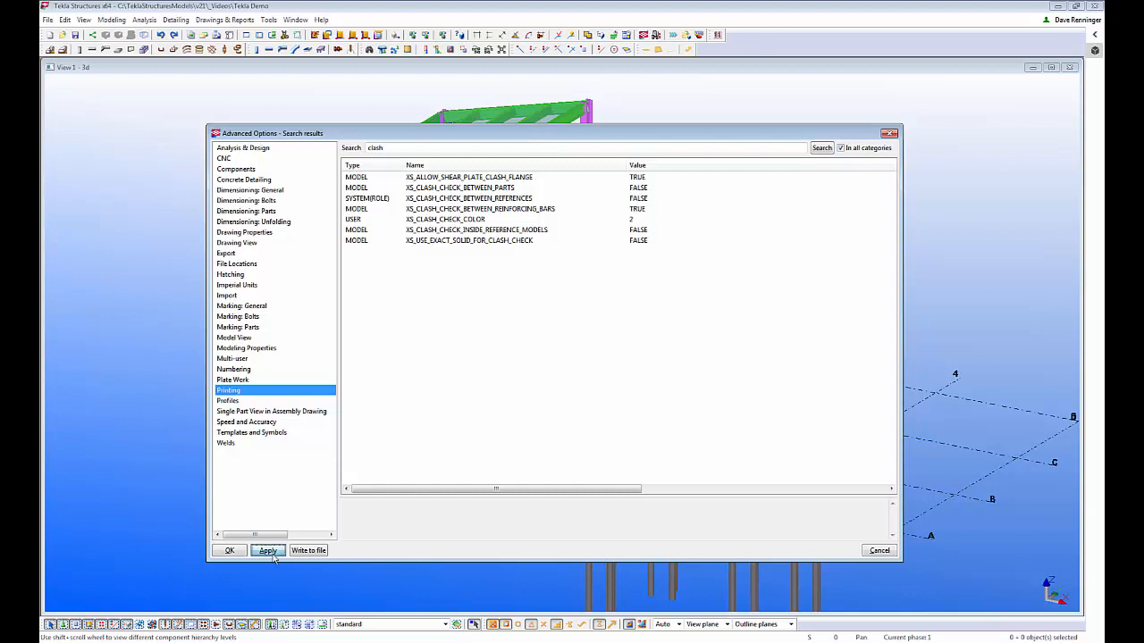
click(230, 550)
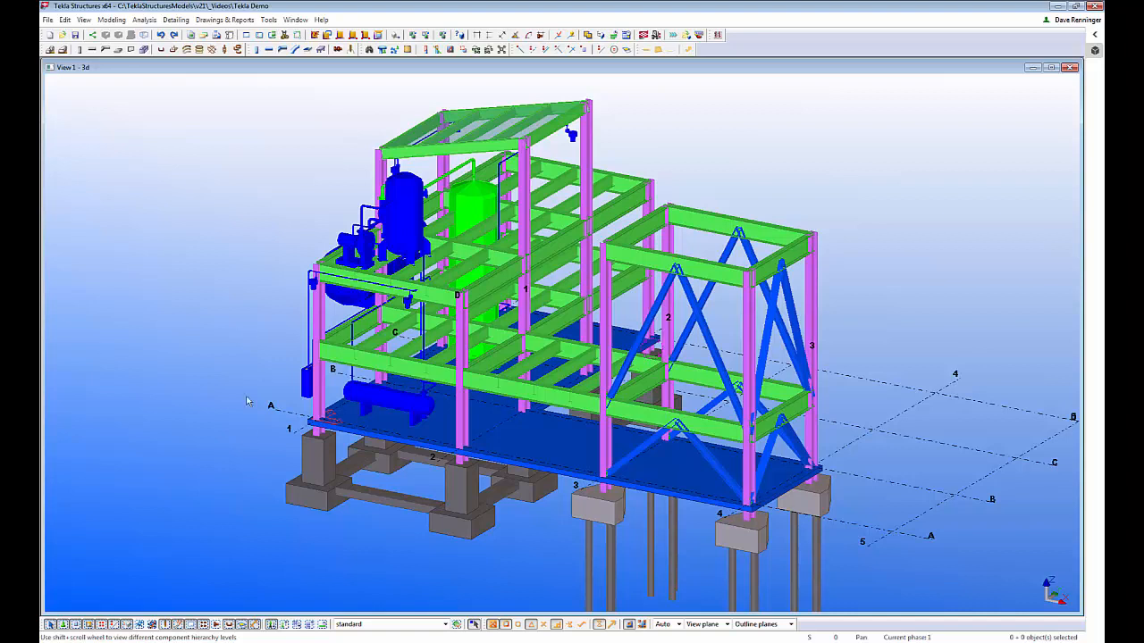
Run a clash check on the equipment reference model and the steel structure between grid lines 1 and 2
click(285, 626)
middle_drag(260, 302, 293, 345)
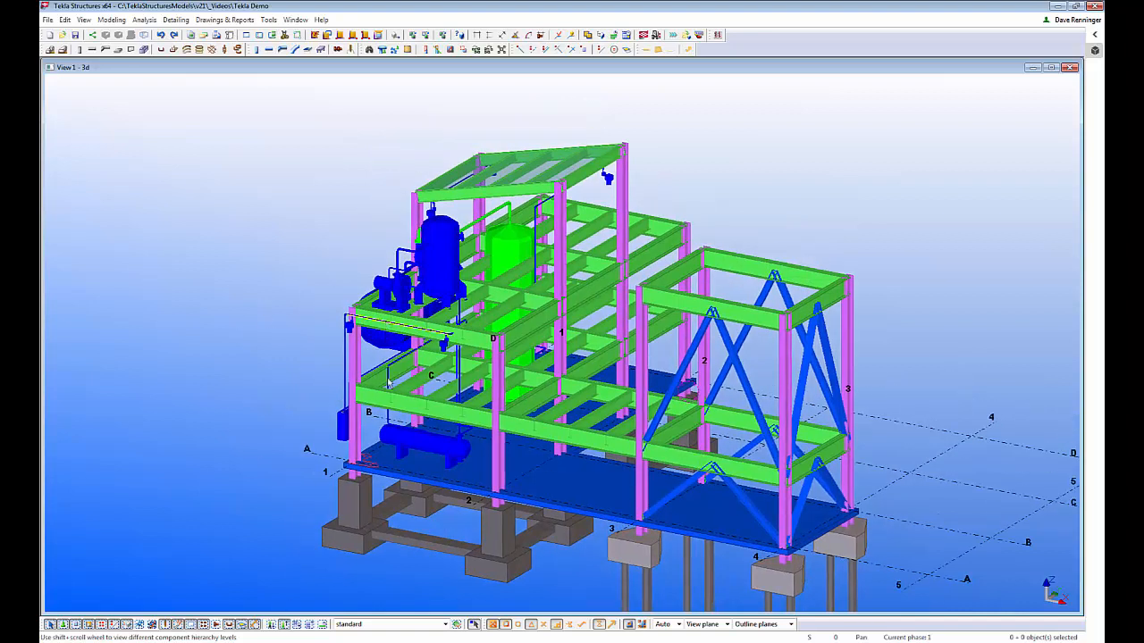
ctrl+middle_drag(399, 432, 544, 169)
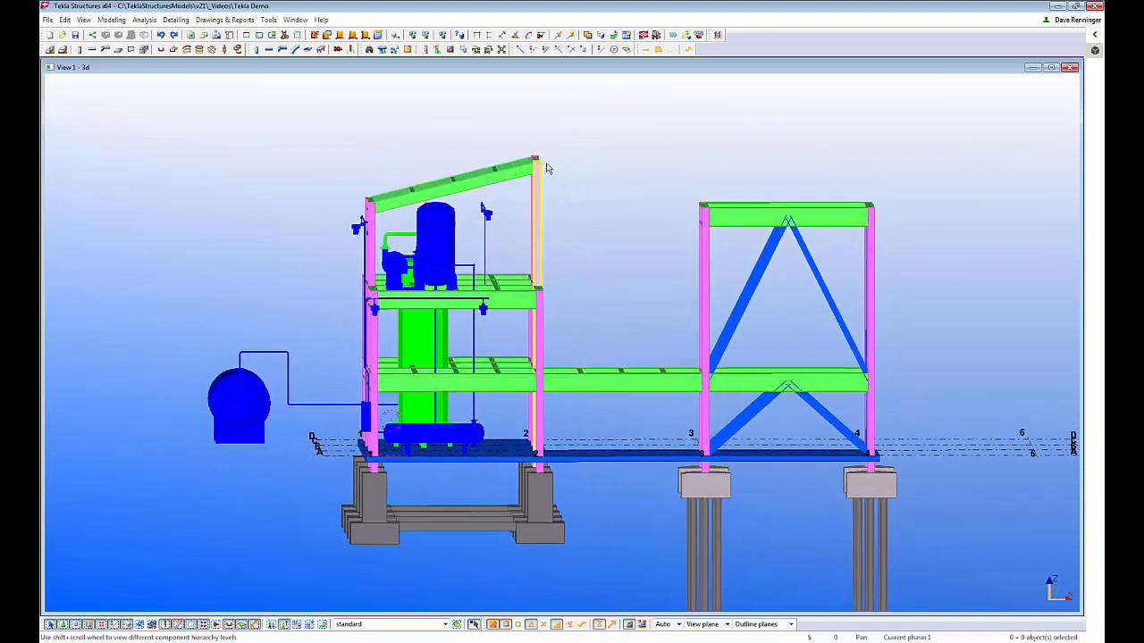
drag(566, 132, 180, 462)
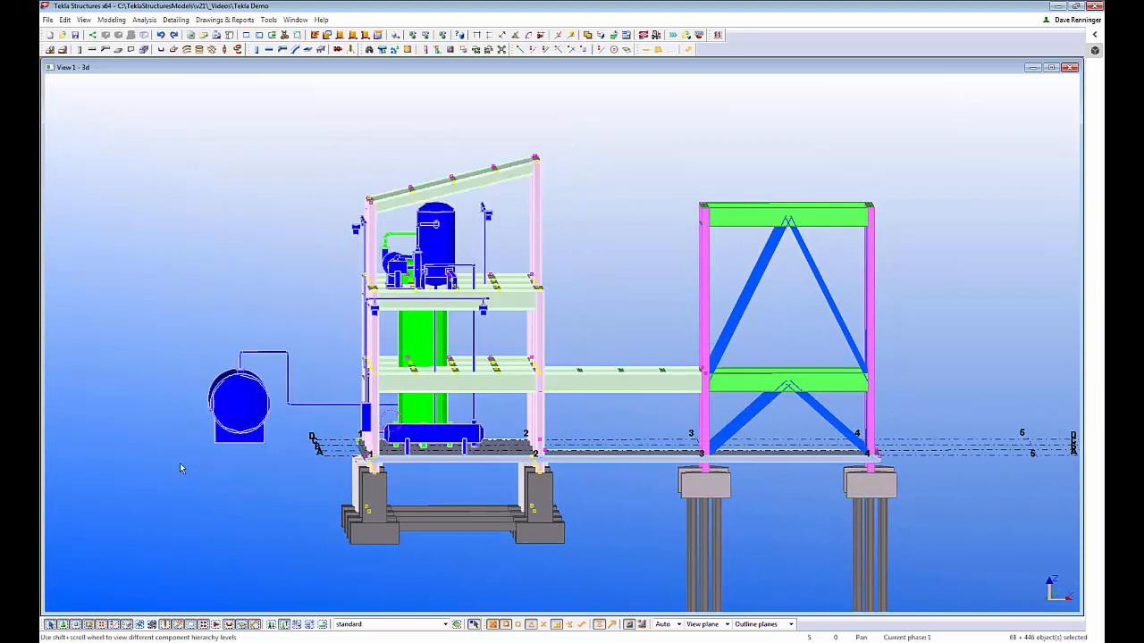
right_click(243, 218)
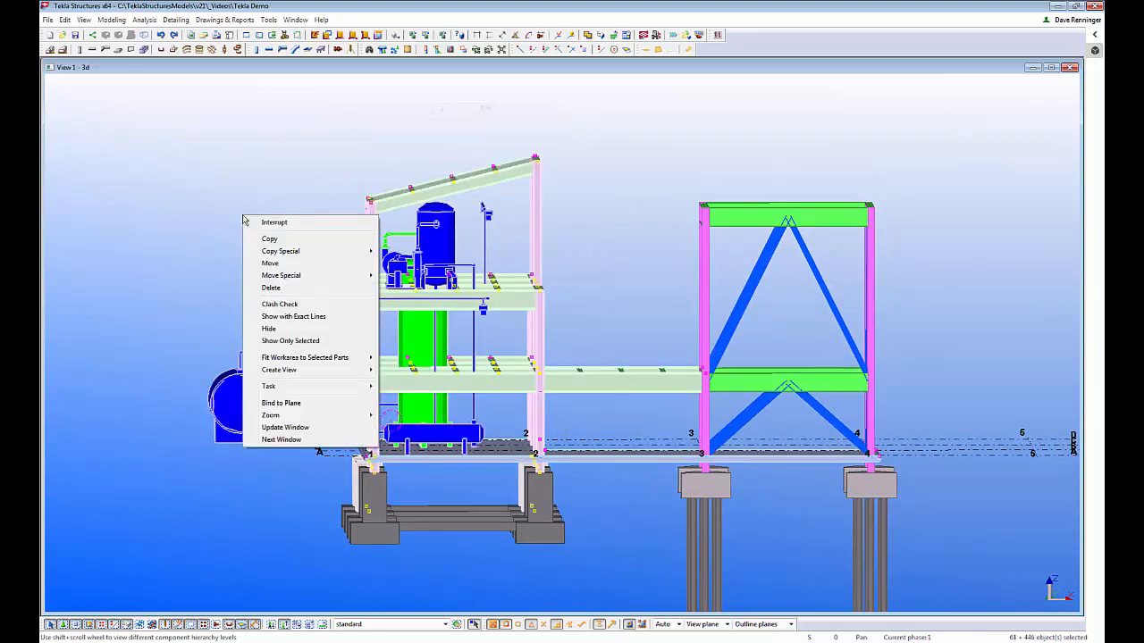
click(292, 305)
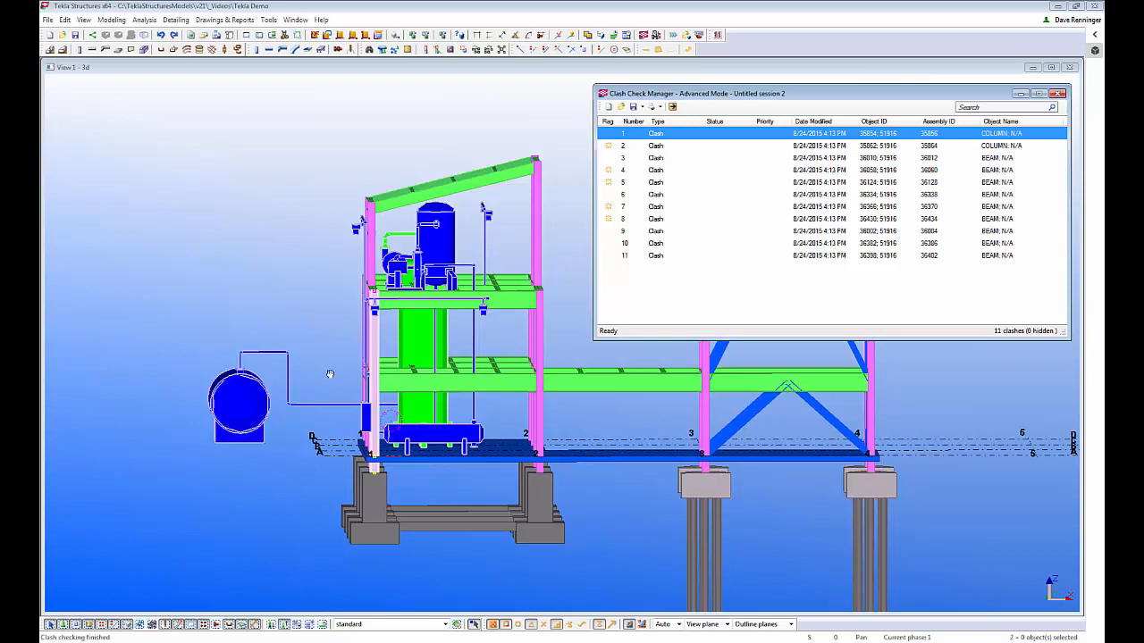
Show the parts and components in the 3D view as transparent, with the whole structure seen at an angle
ctrl+middle_drag(328, 368, 356, 403)
scroll(264, 252, down, 3)
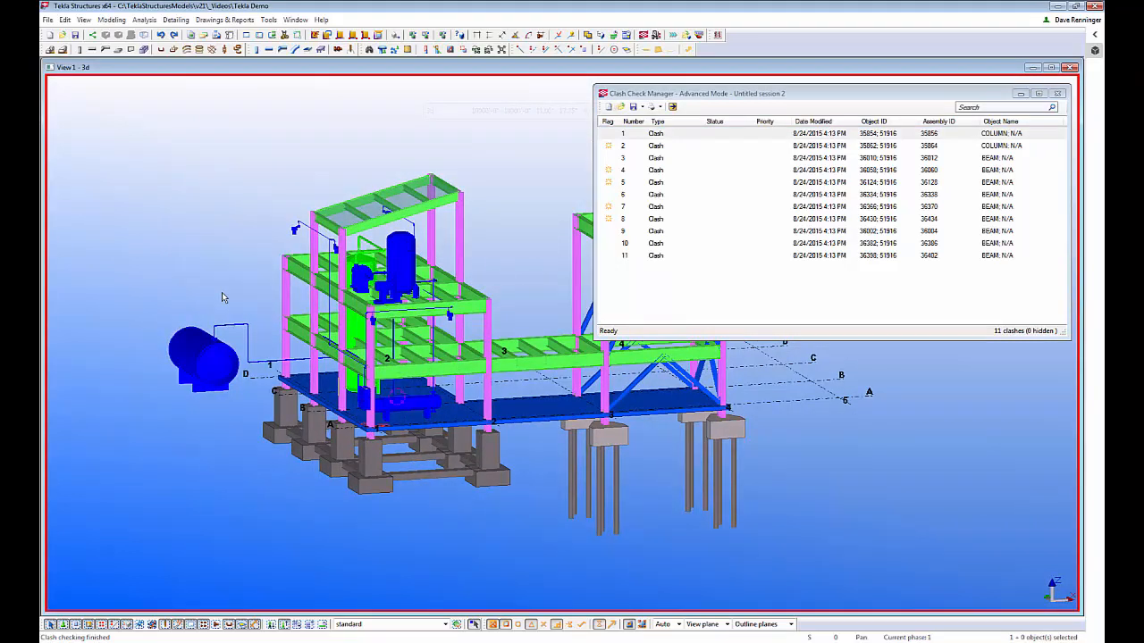
key(ctrl+2)
key(shift+2)
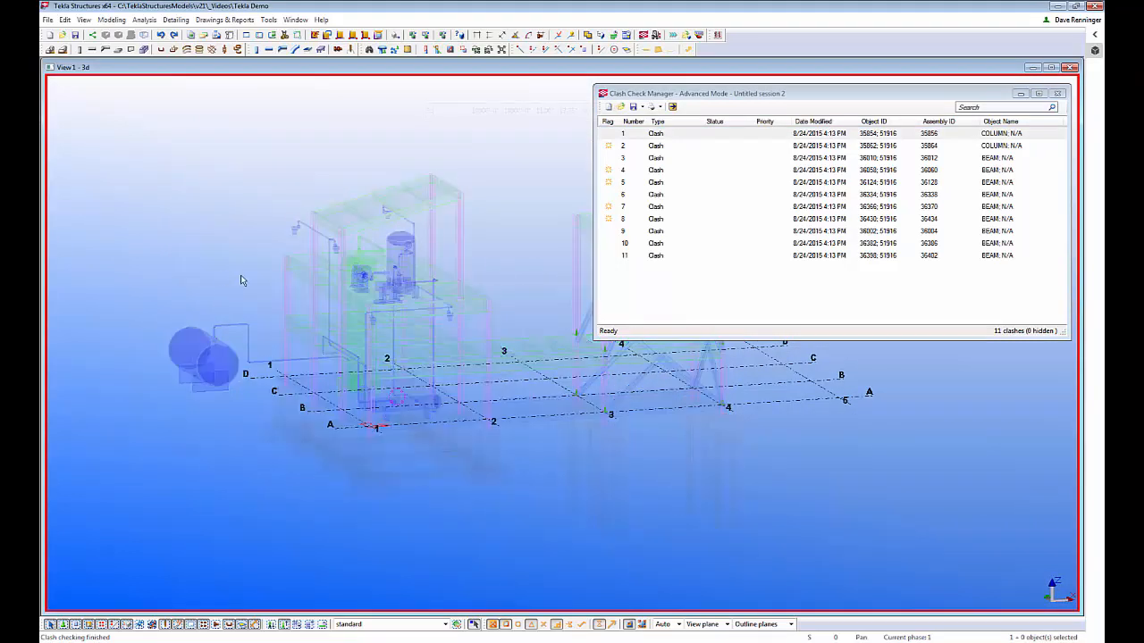
mouse_move(242, 279)
middle_down()
mouse_move(221, 286)
mouse_move(245, 283)
mouse_move(231, 284)
middle_up()
scroll(243, 281, up, 1)
scroll(230, 284, down, 1)
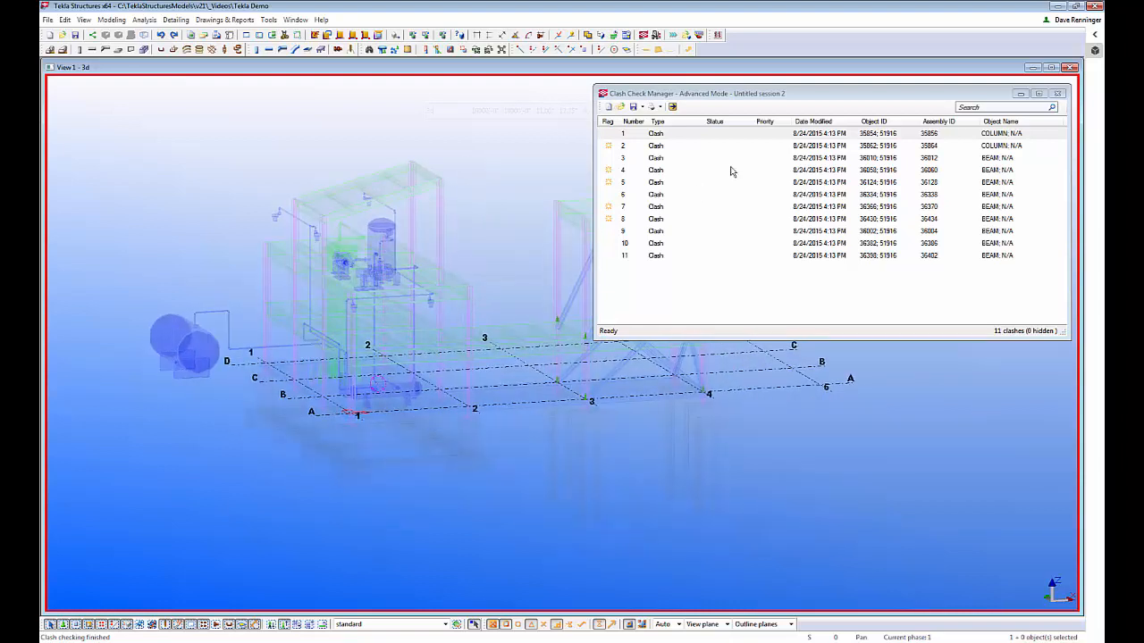
Go through clashes 1 to 11 in the Clash Check Manager and examine the objects involved in the model
click(685, 134)
click(669, 145)
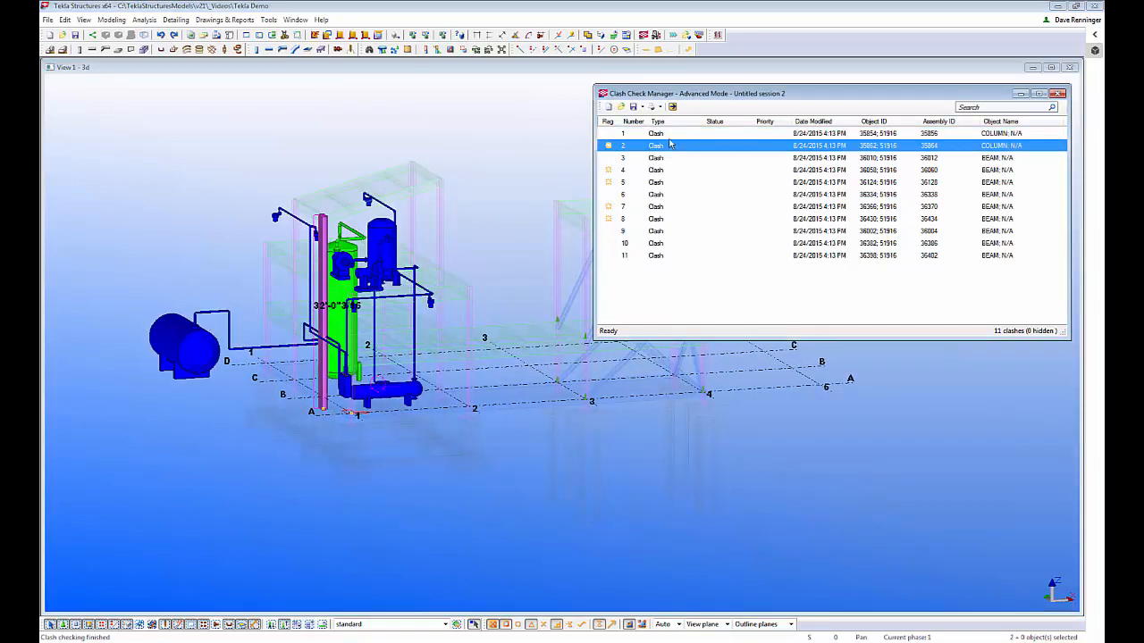
click(672, 133)
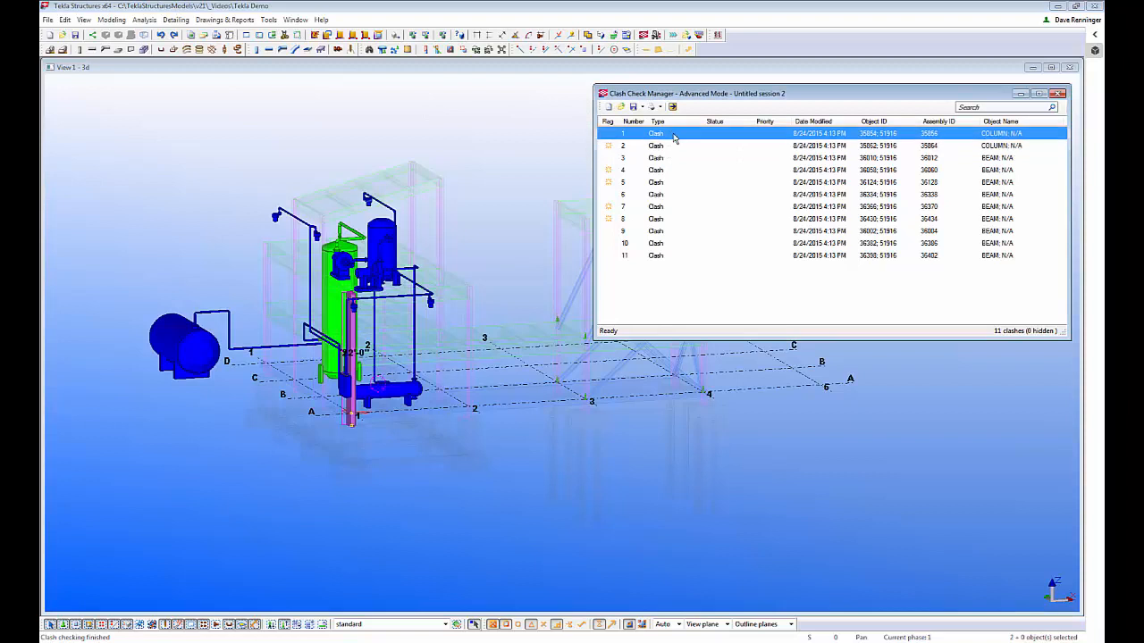
click(672, 149)
key(Down)
key(Down)
key(Down)
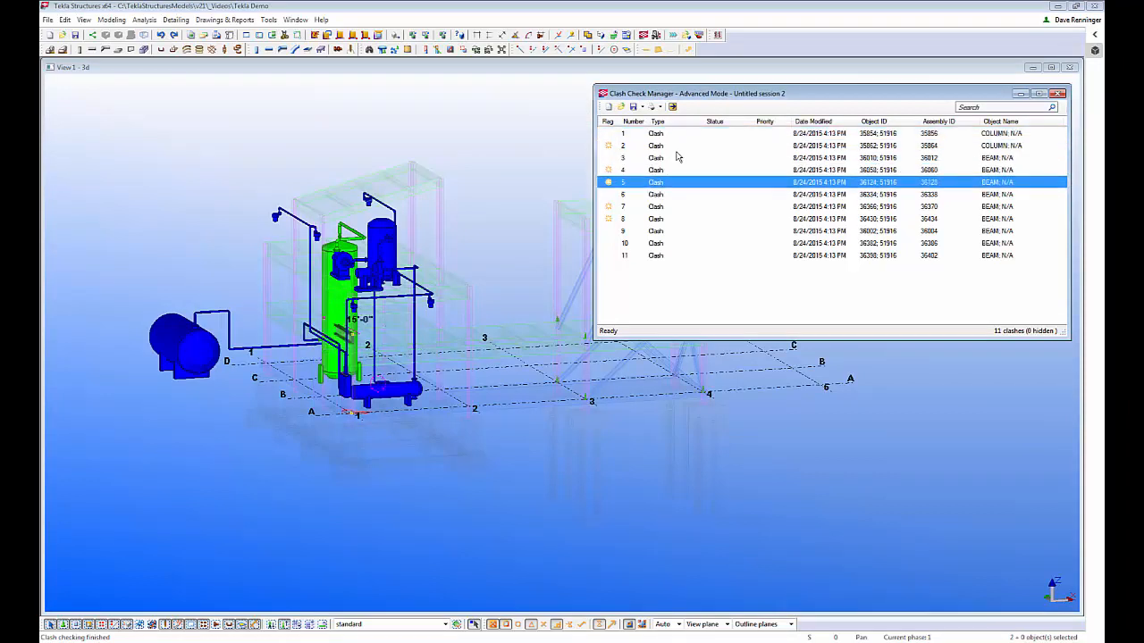
key(Down)
key(Down)
key(Down)
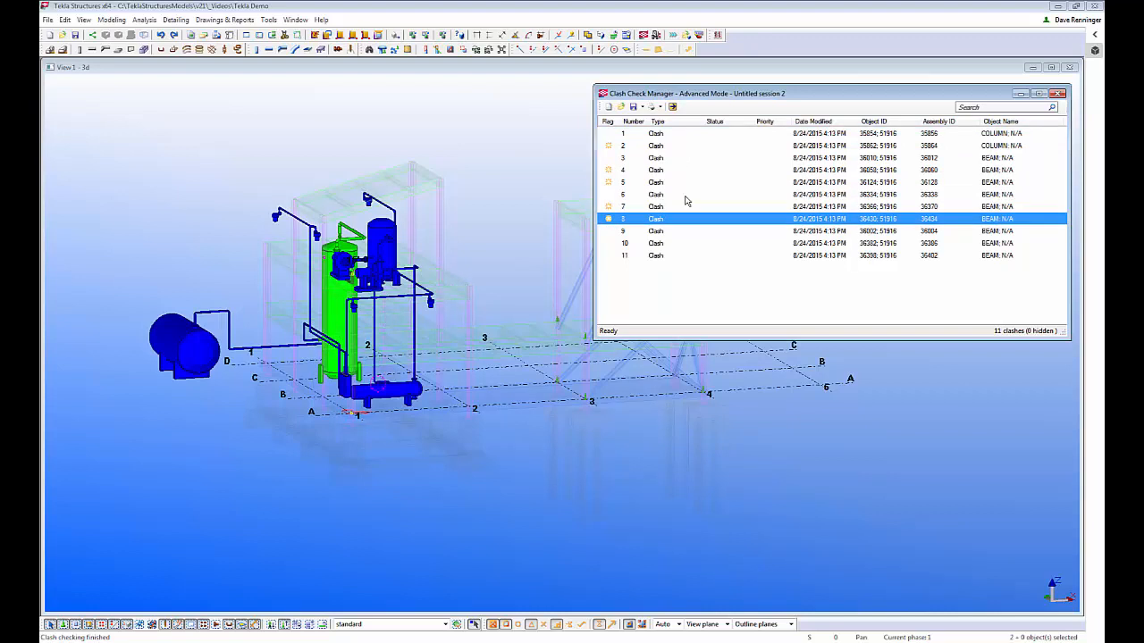
key(Down)
key(Down)
key(Down)
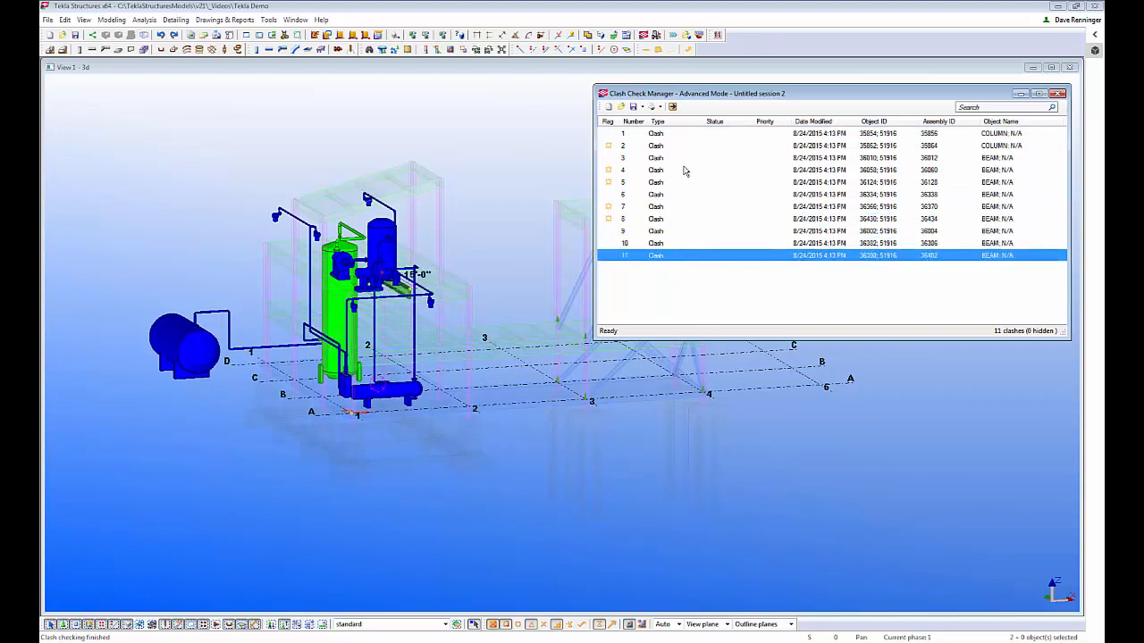
Assign all the clashes from 1 to 11 in the Clash Check Manager
click(674, 134)
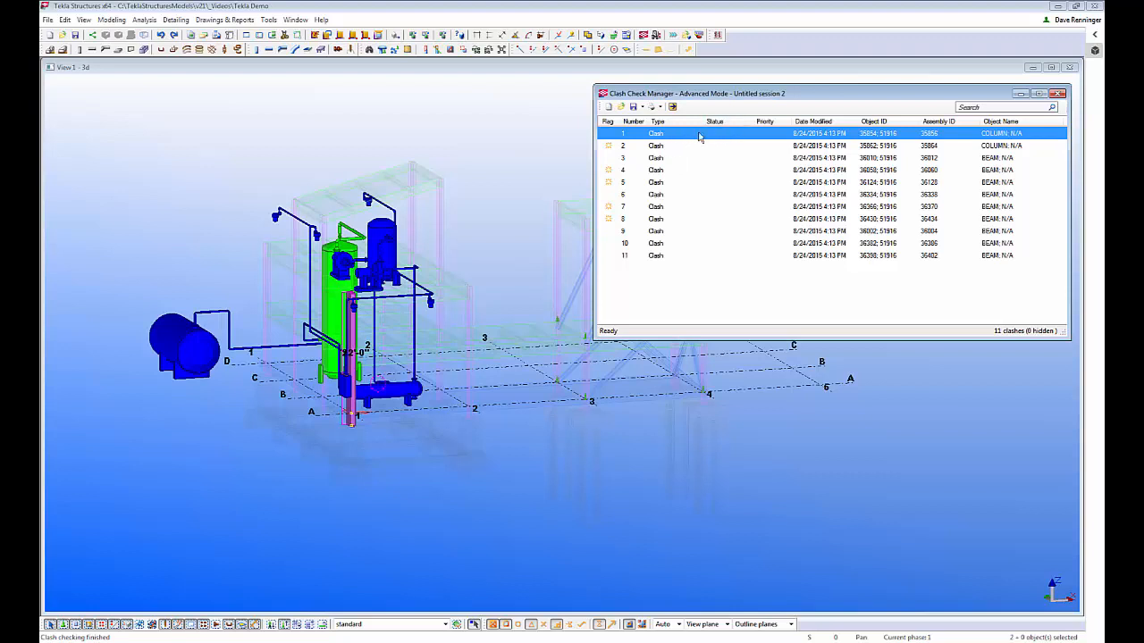
shift+click(690, 258)
right_click(722, 136)
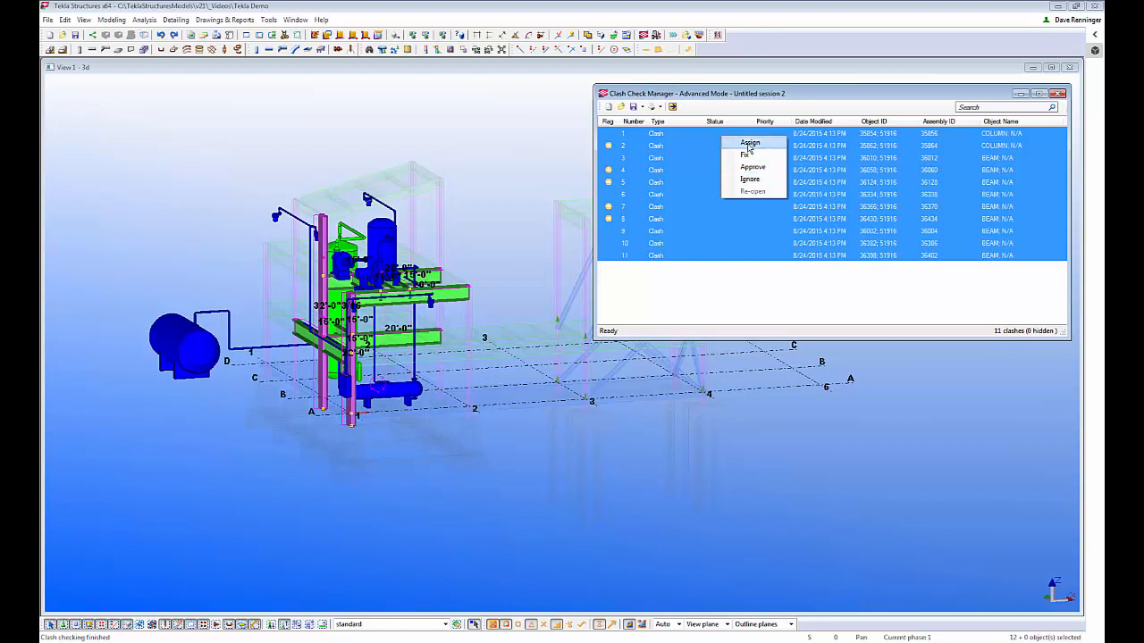
click(749, 143)
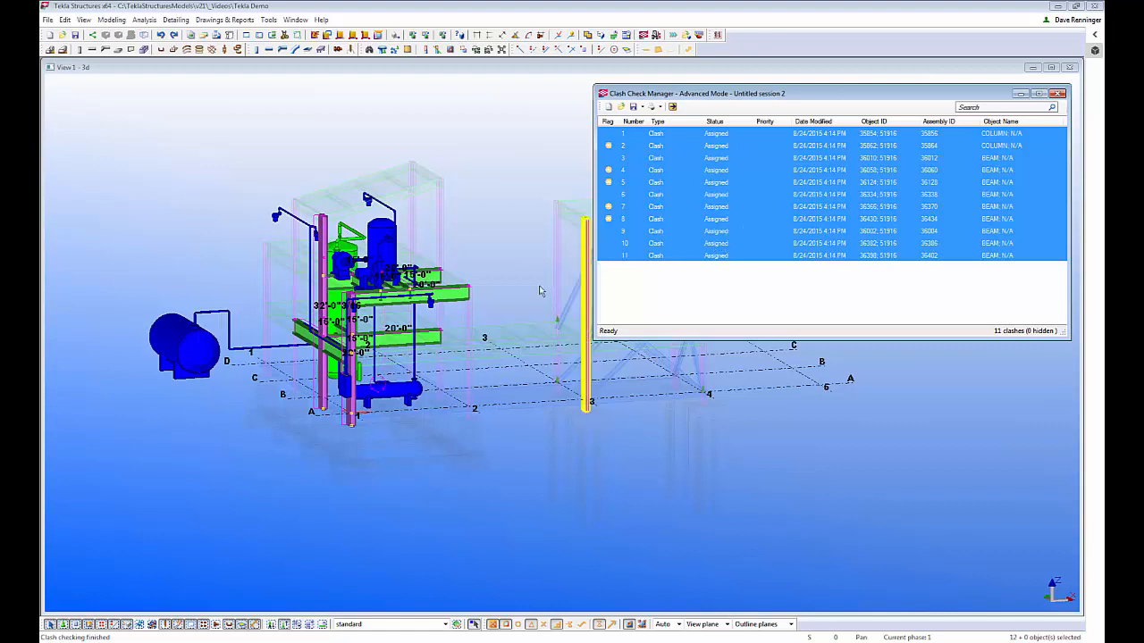
Drop the equipment reference model from the selection, open the clashing beams' properties and enter w as the part prefix
click(271, 626)
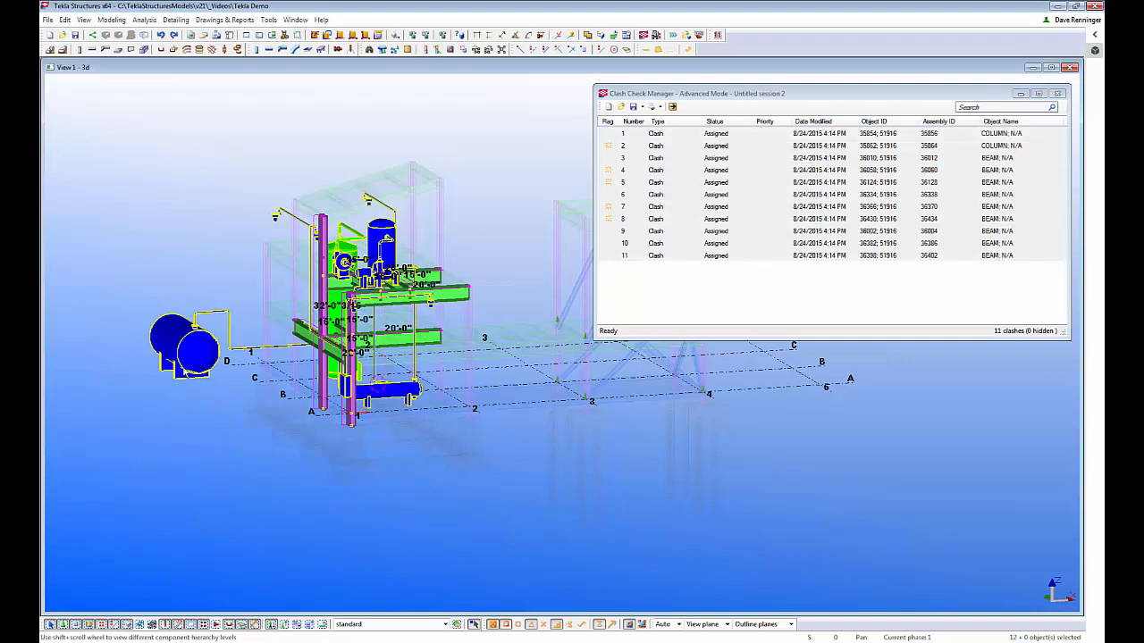
scroll(380, 326, up, 3)
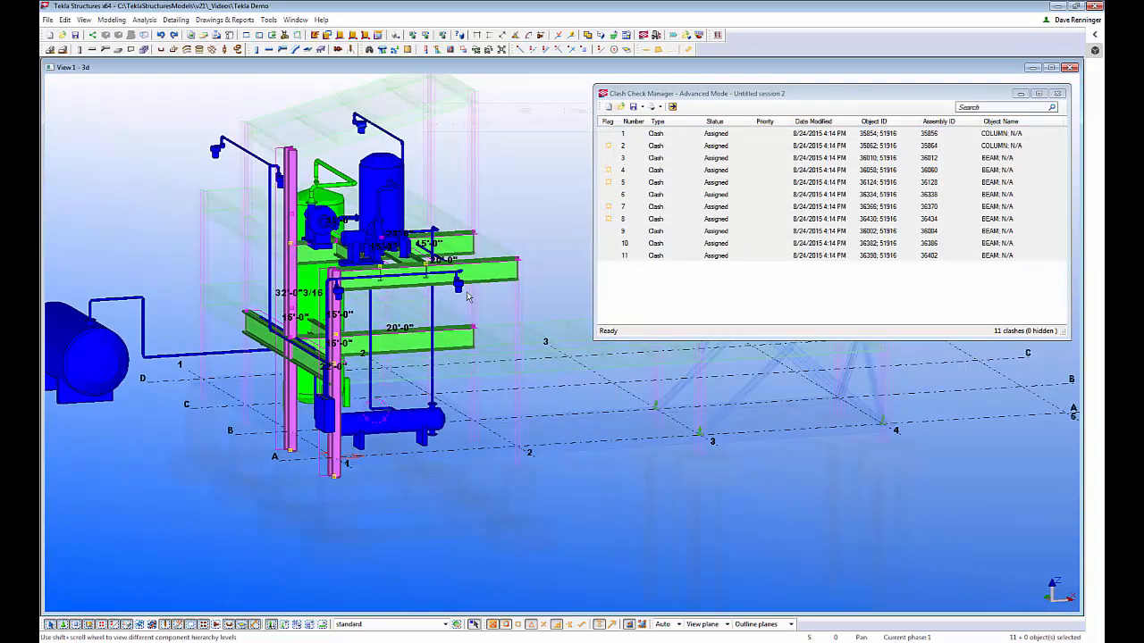
double_click(498, 286)
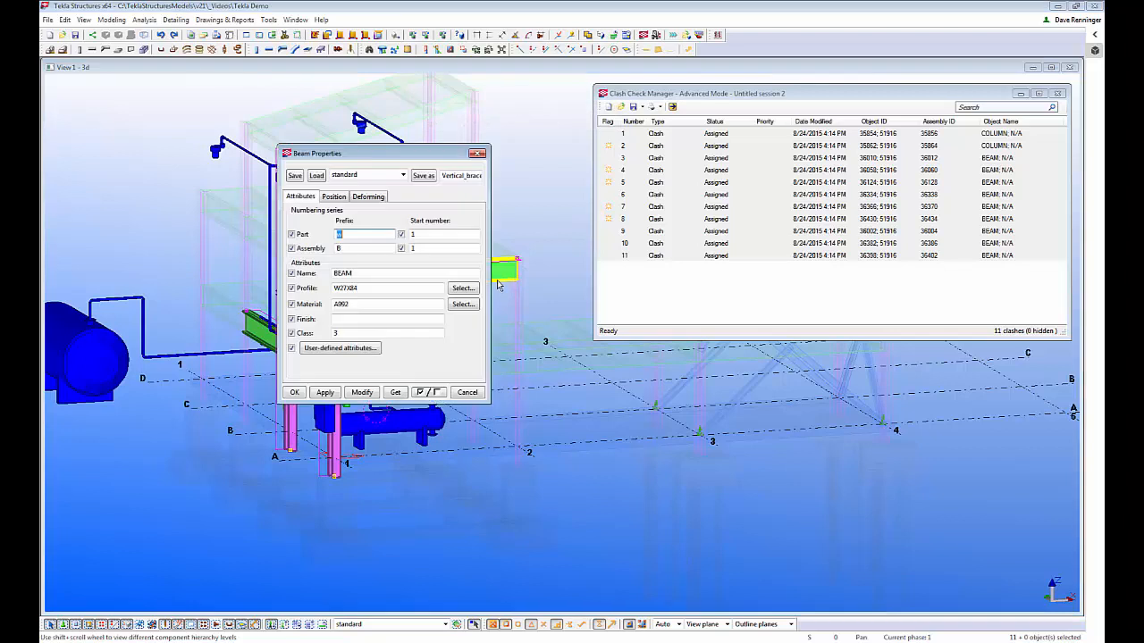
text(w)
Set the Clash Status user-defined attribute of the selected clashing members to Assigned and apply the modification
click(350, 348)
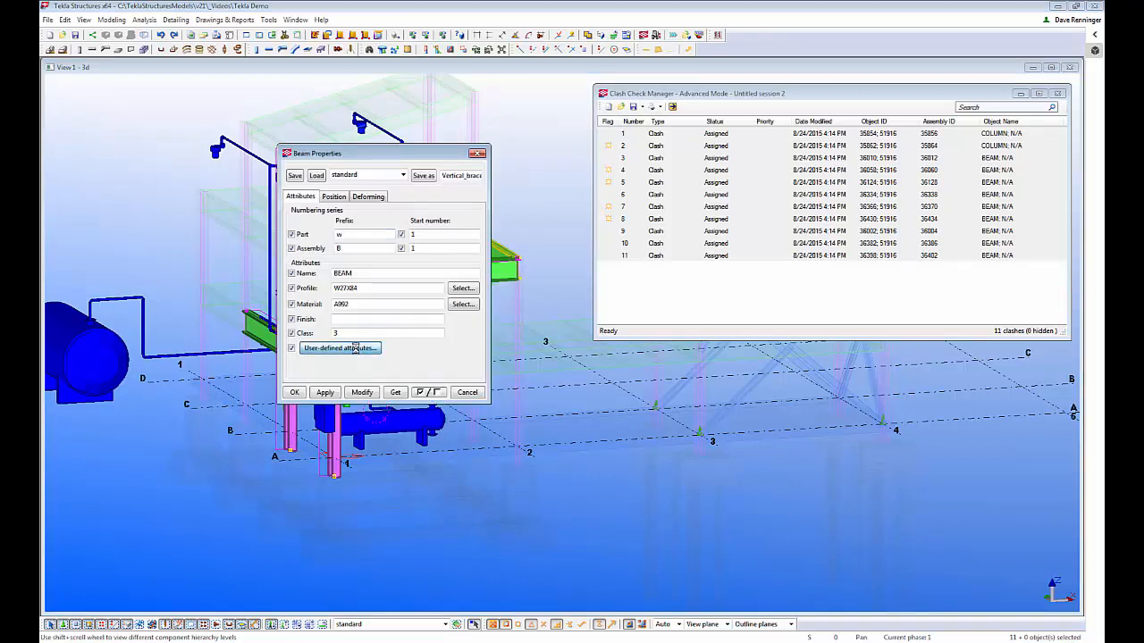
click(391, 148)
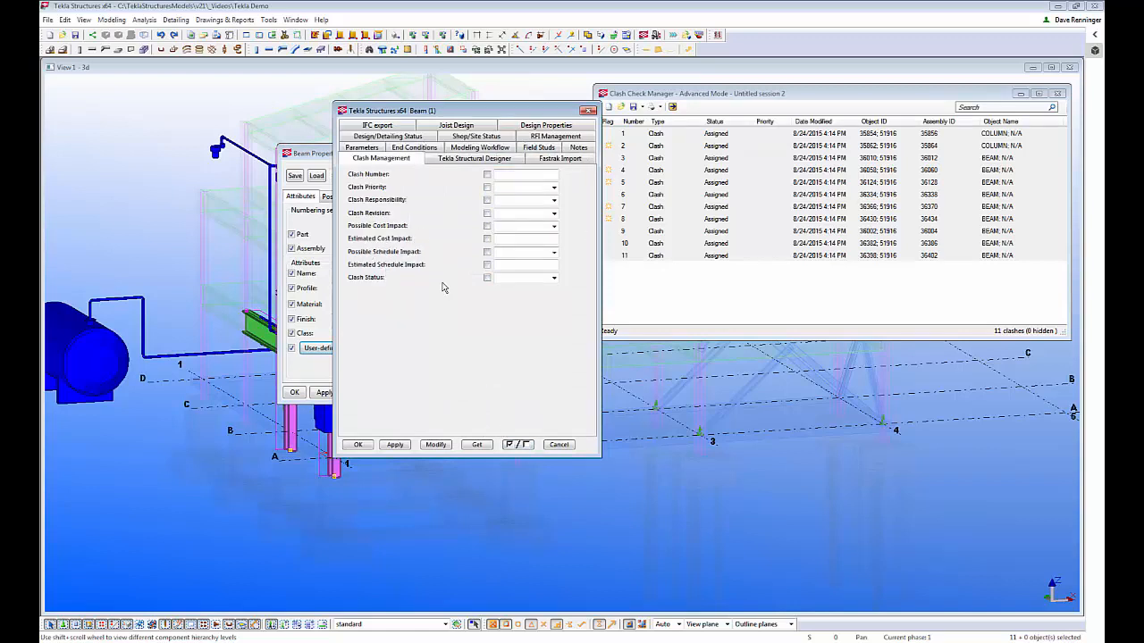
click(553, 277)
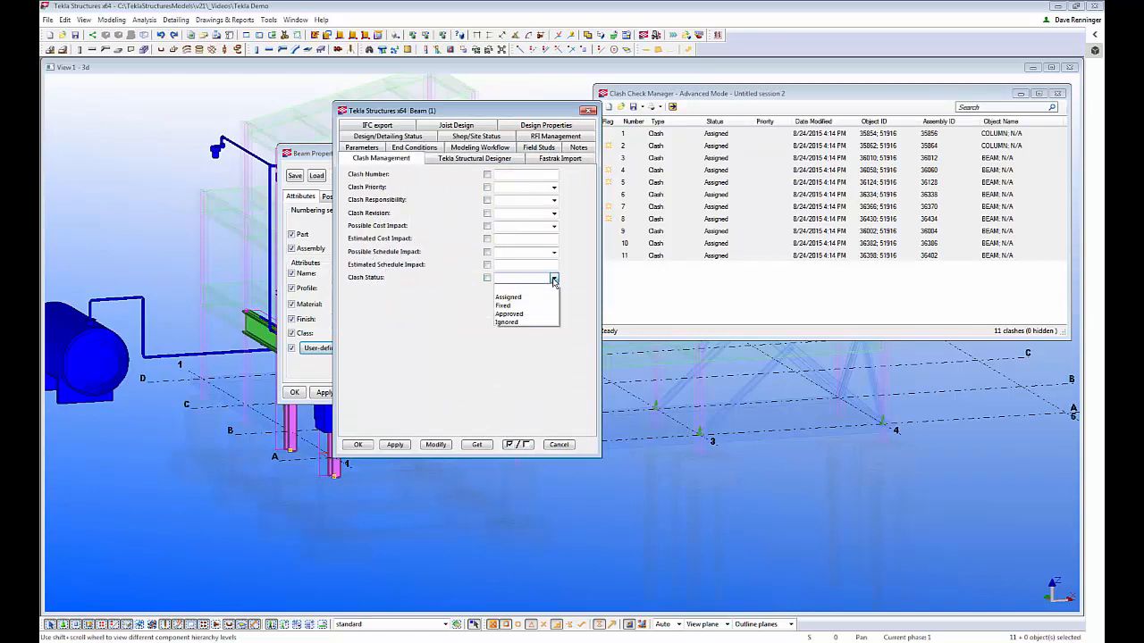
click(508, 297)
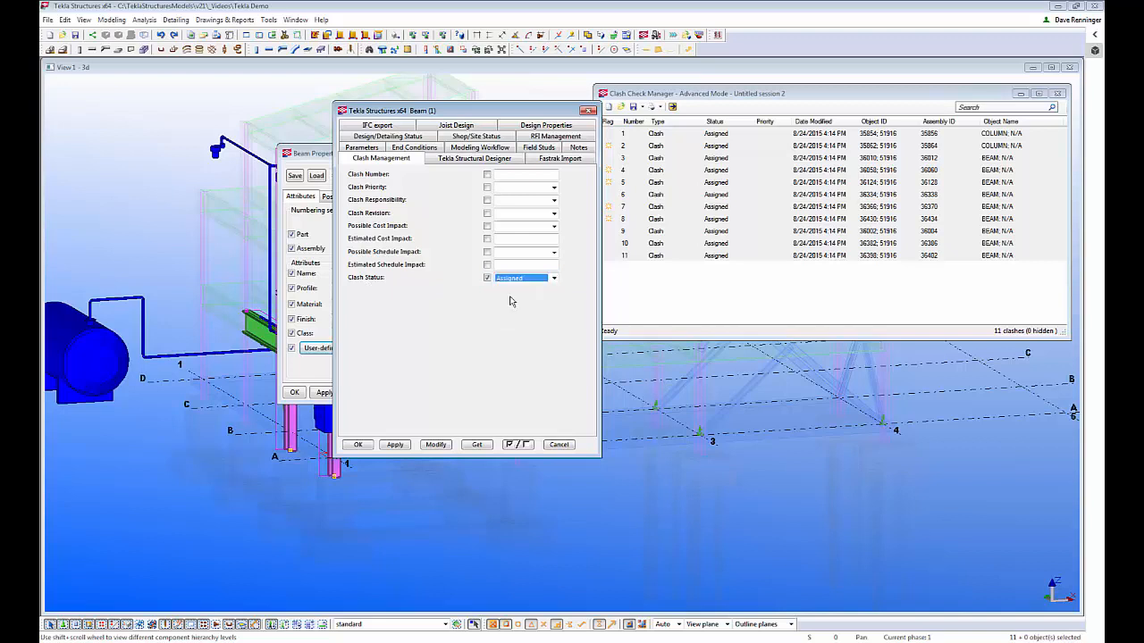
click(435, 444)
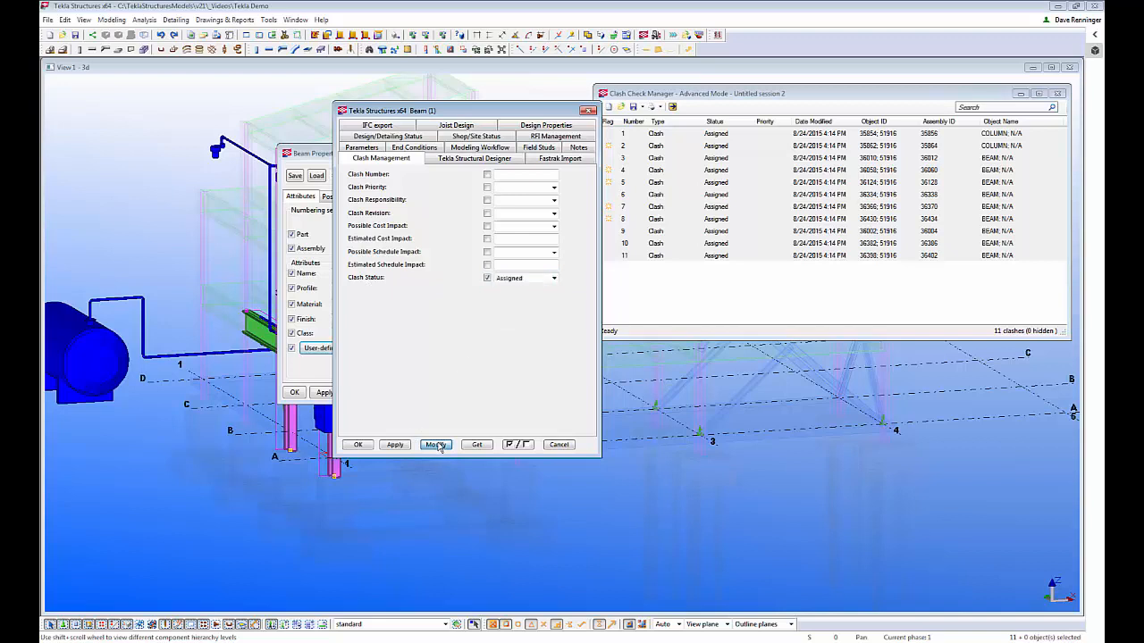
Close the beam properties and set the 3D view's color and transparency representation to Color by Clash Status
click(558, 444)
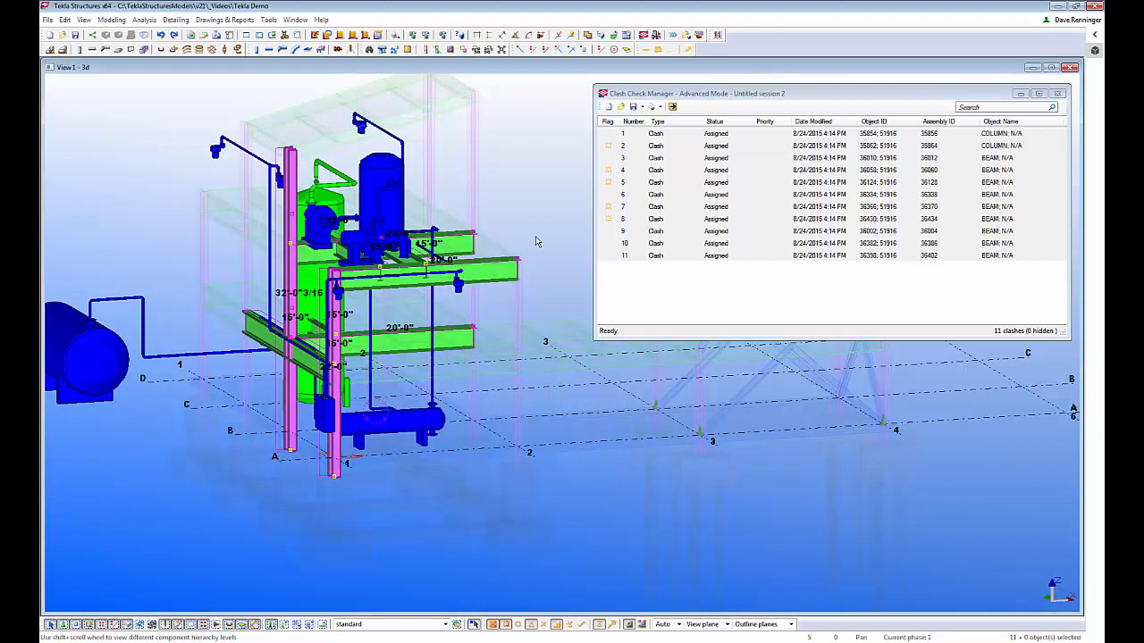
scroll(535, 240, down, 5)
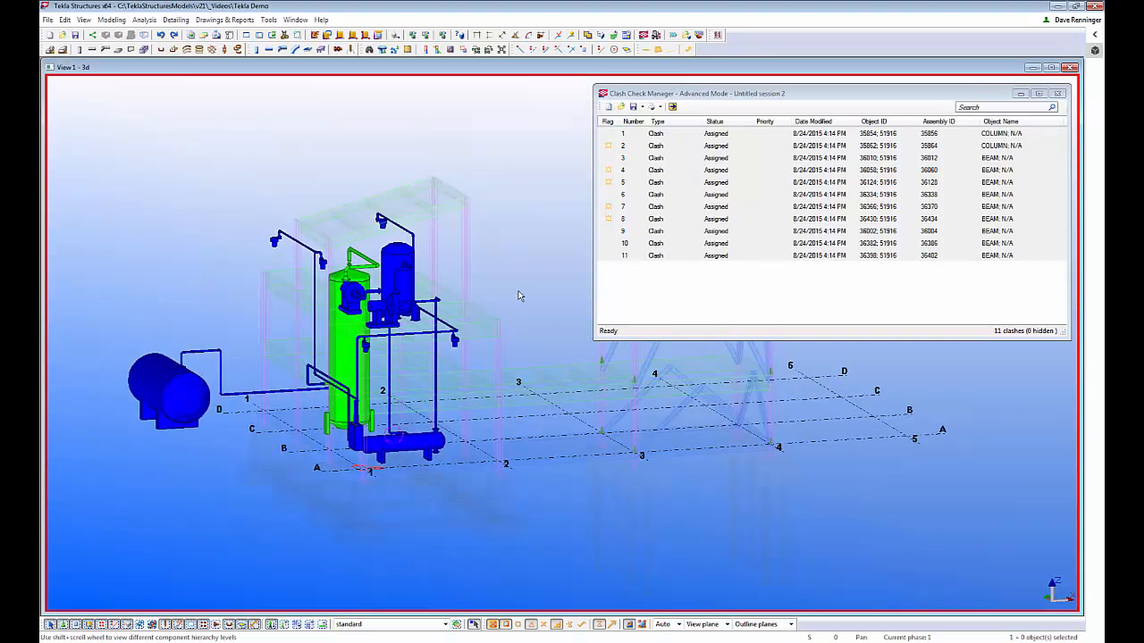
double_click(518, 295)
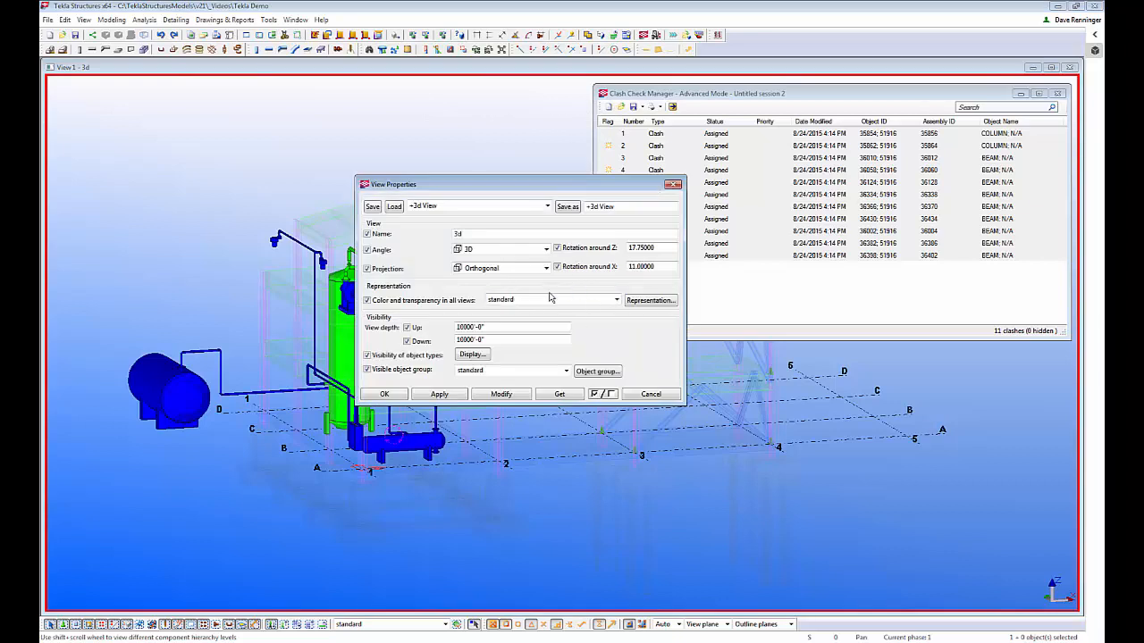
click(614, 301)
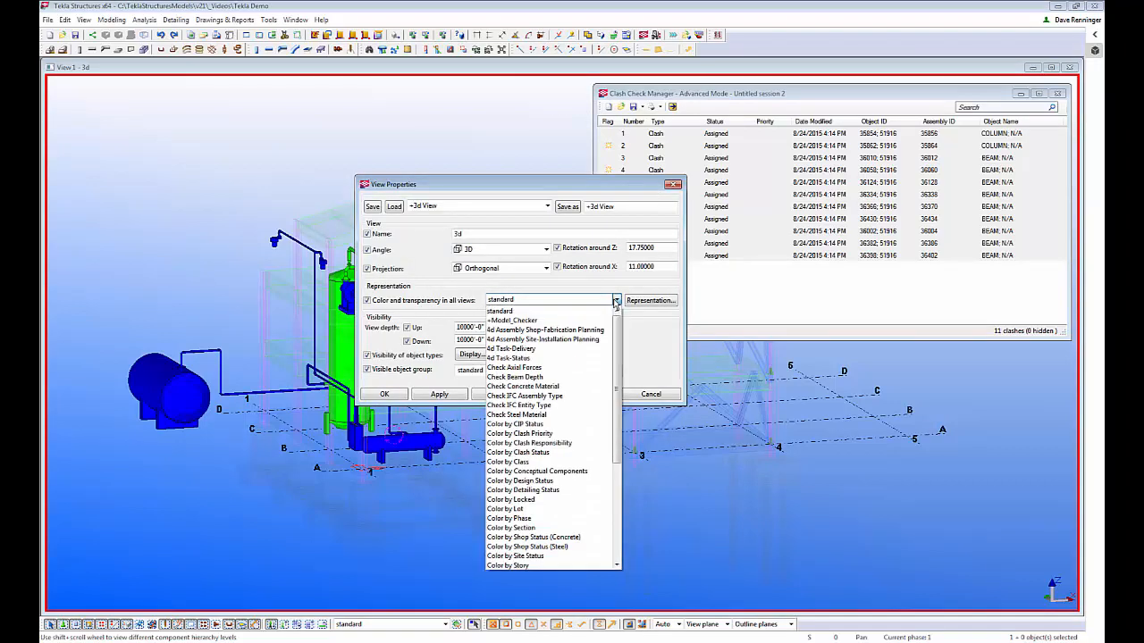
click(516, 453)
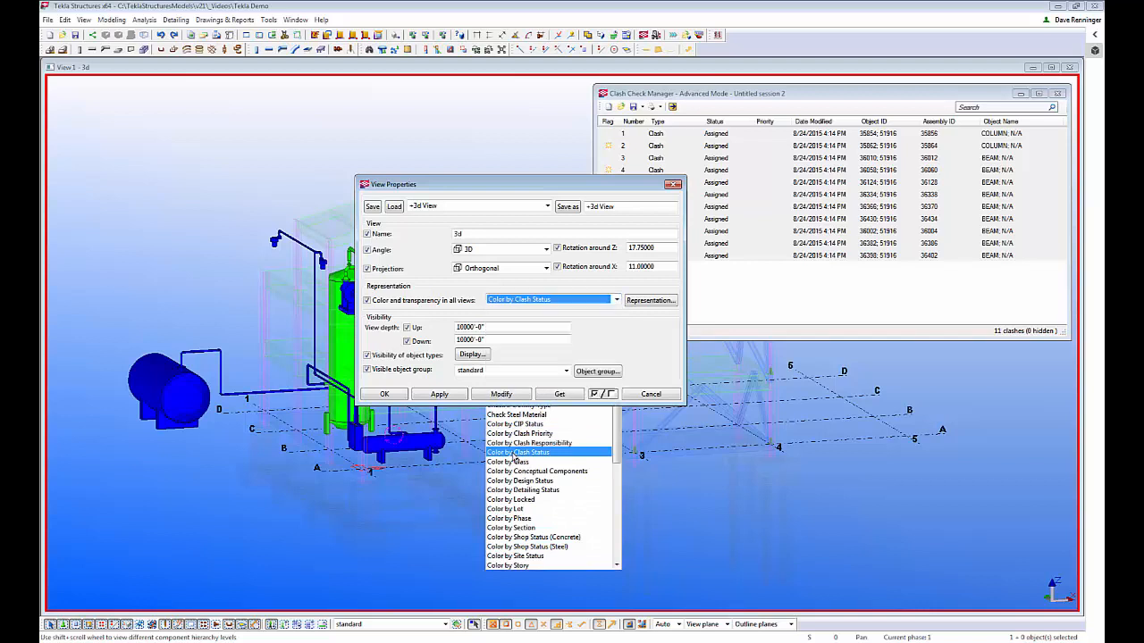
click(503, 394)
click(651, 394)
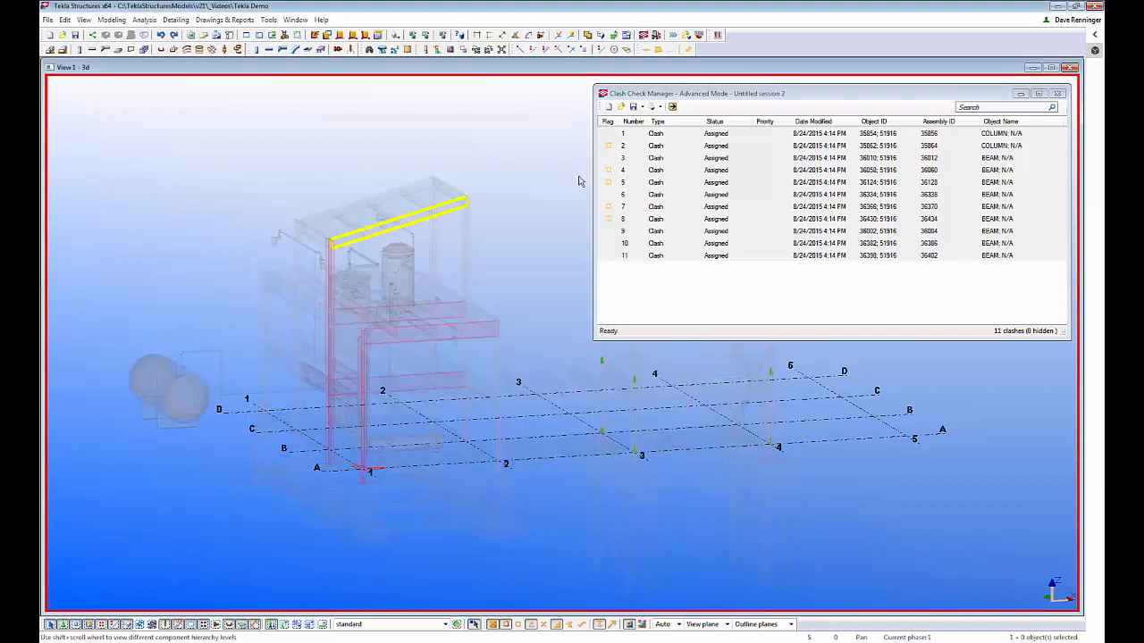
click(526, 293)
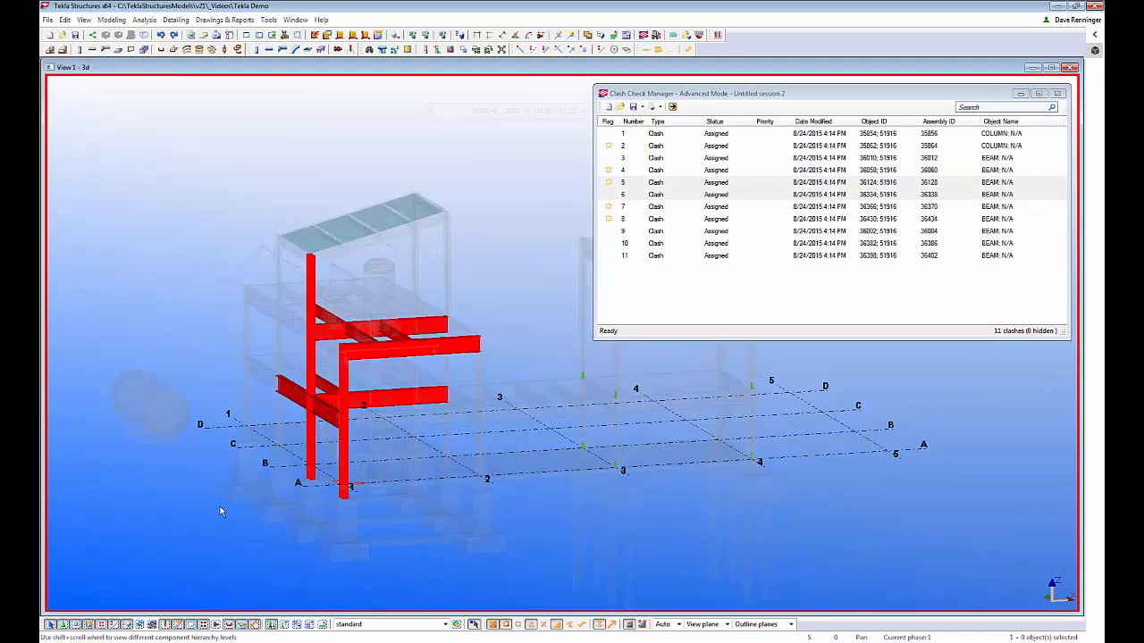
middle_drag(221, 511, 239, 477)
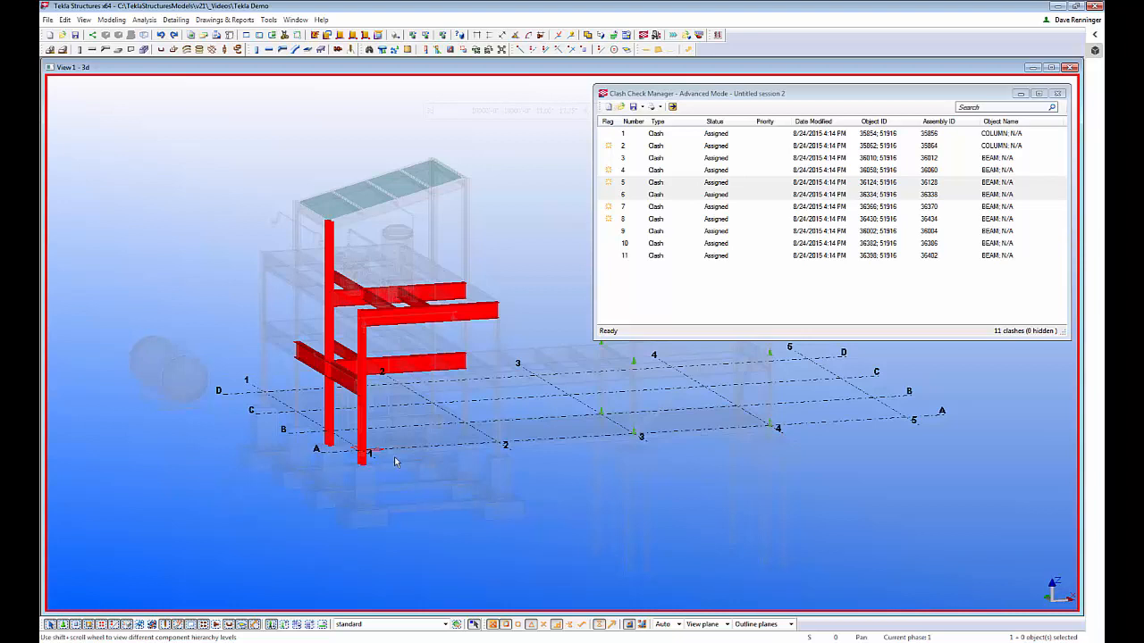
Look at the priority options available for clash 1 in the Clash Check Manager without assigning one
click(773, 139)
click(773, 139)
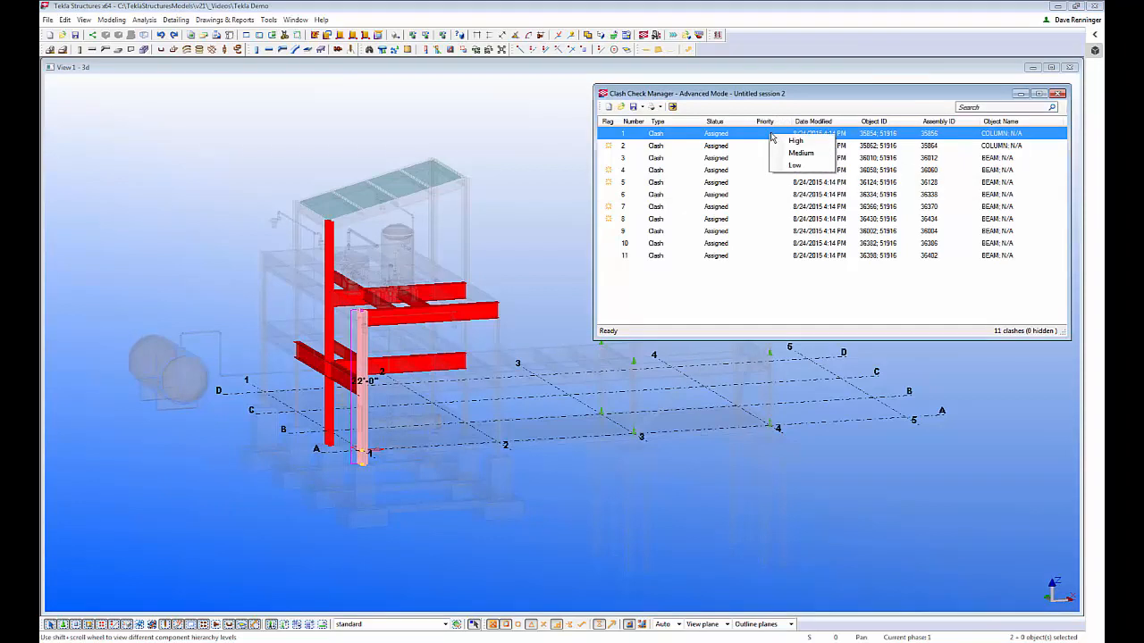
click(795, 296)
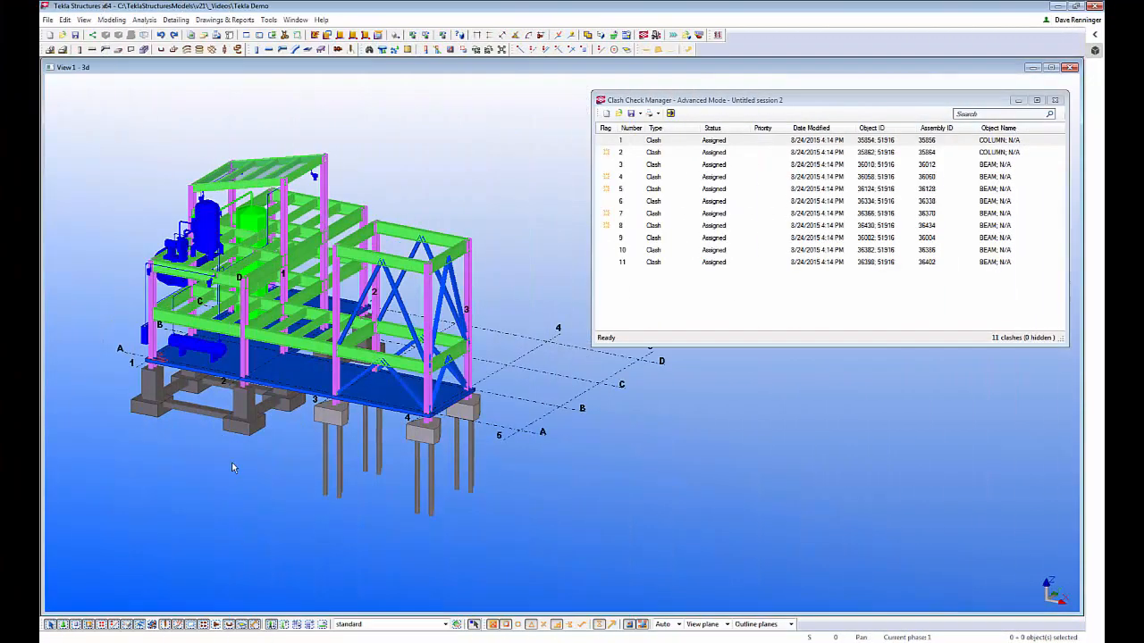
Examine the plate-reinforced opening where the blue pipe passes through the web of the upper-level beam
scroll(207, 446, up, 5)
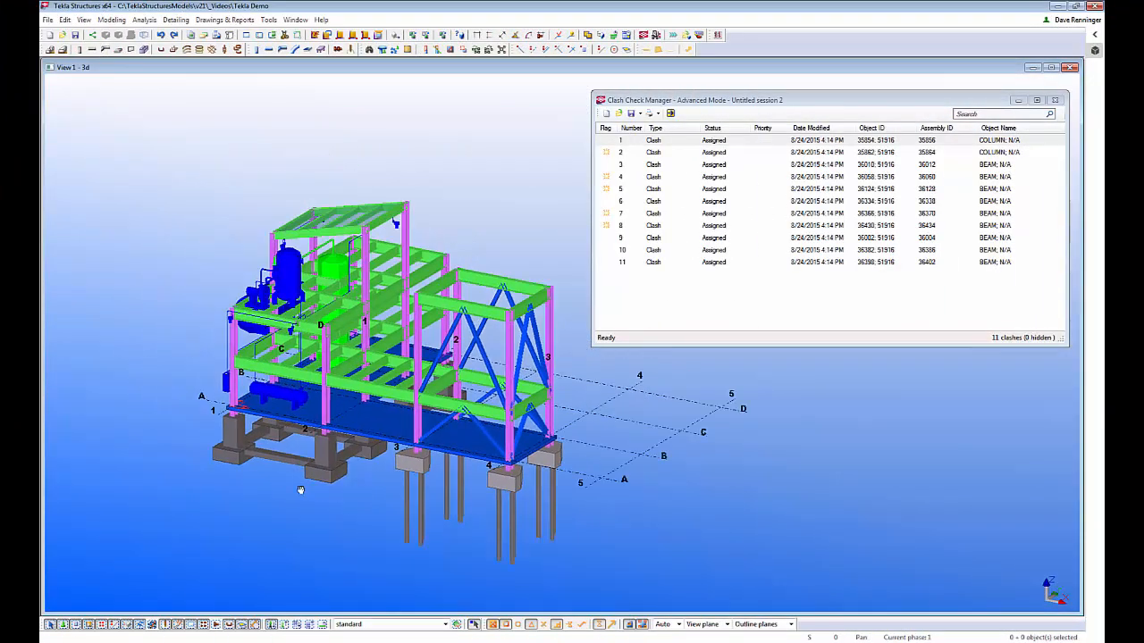
scroll(263, 366, up, 4)
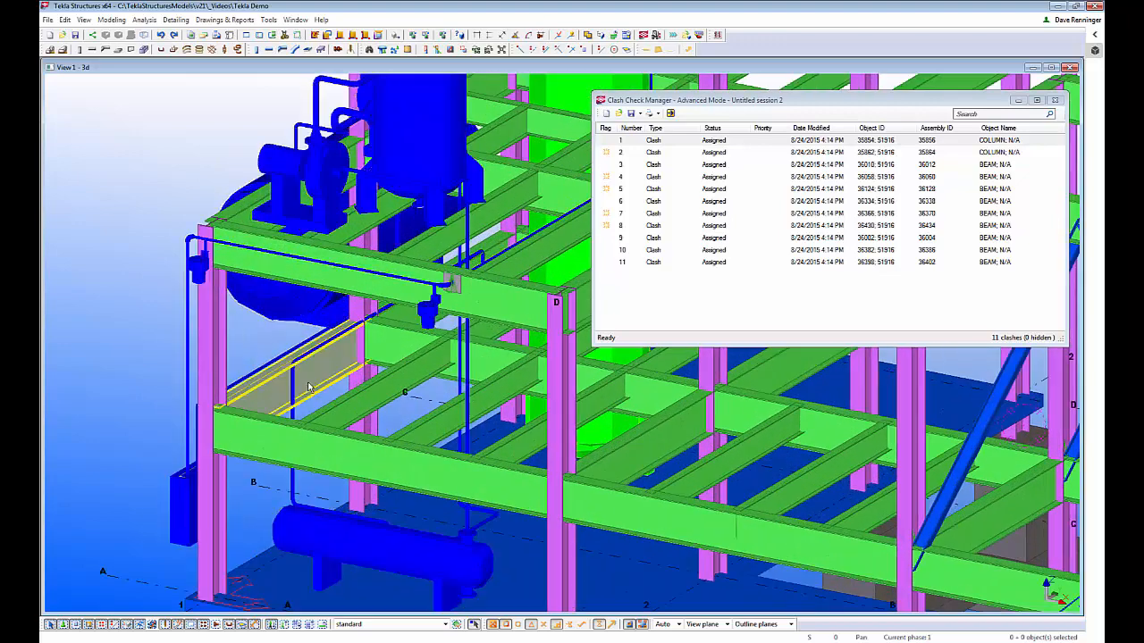
scroll(429, 304, up, 6)
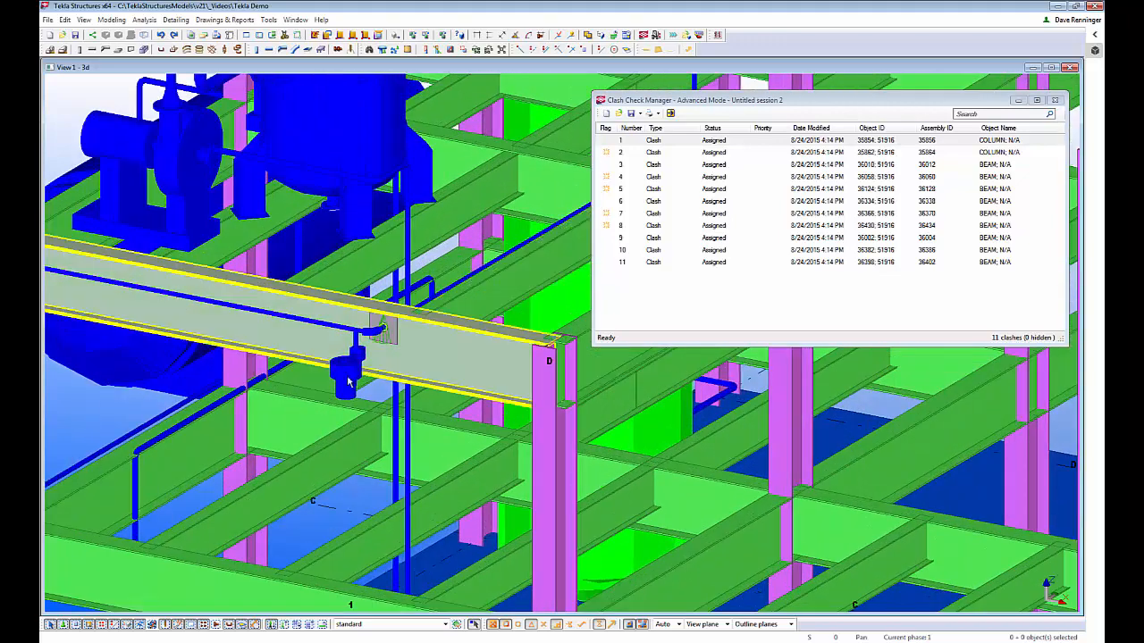
scroll(406, 330, up, 3)
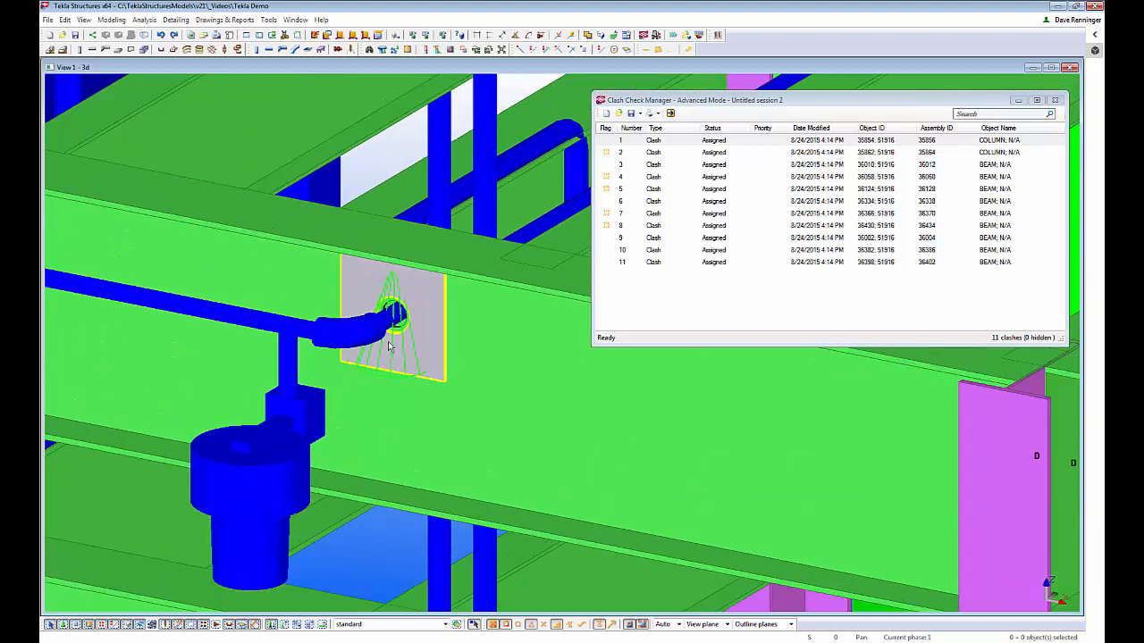
scroll(407, 332, up, 4)
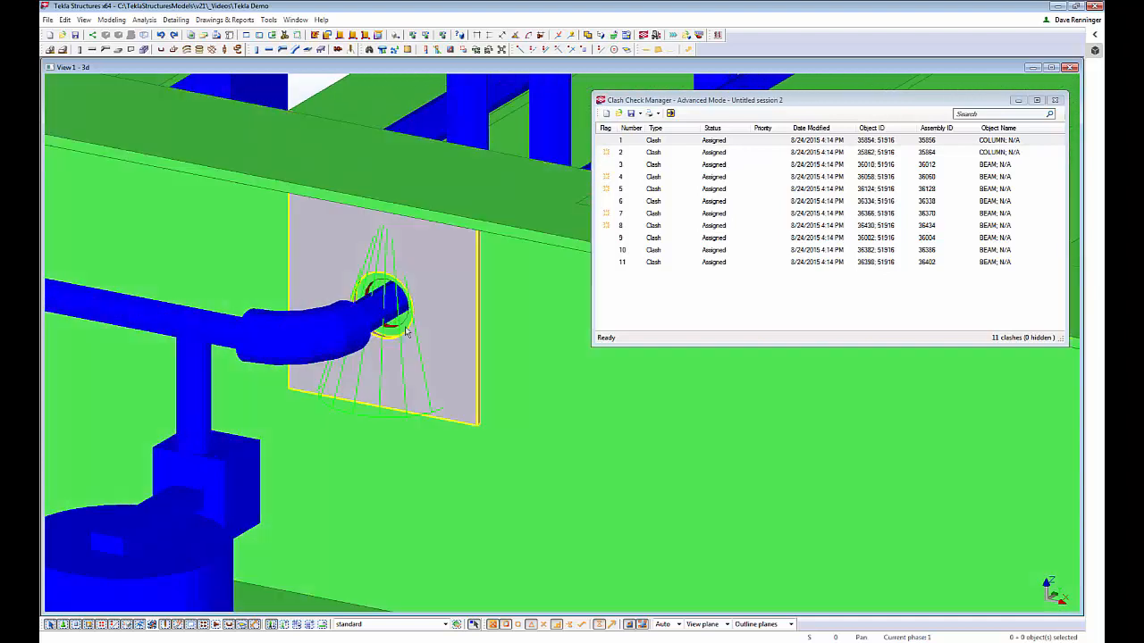
scroll(456, 308, down, 10)
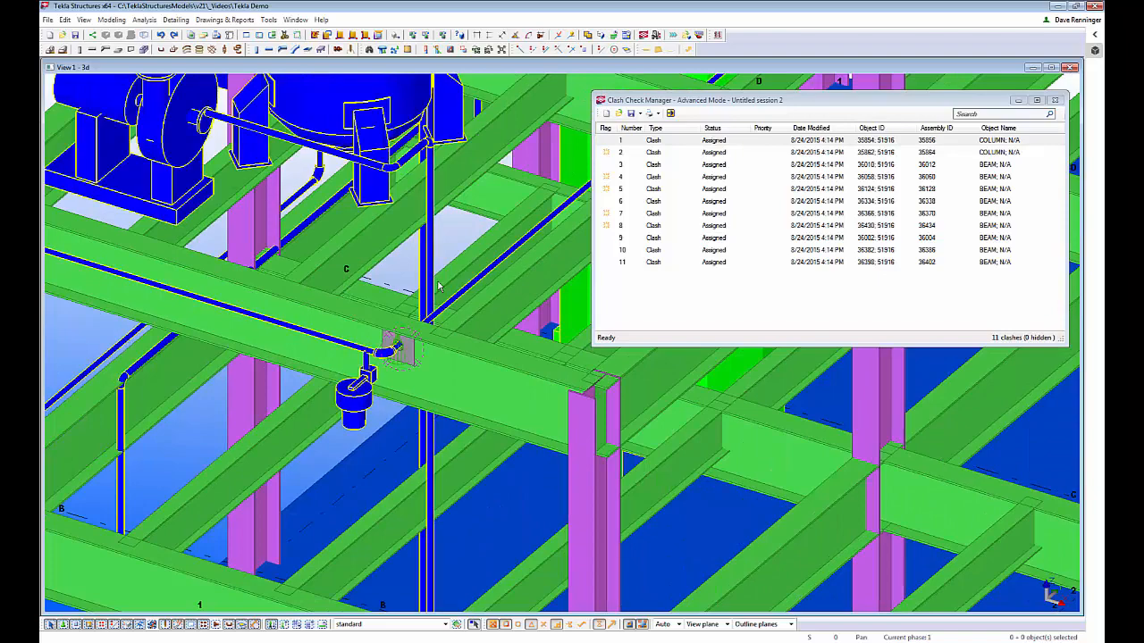
middle_drag(437, 286, 355, 374)
scroll(350, 384, down, 3)
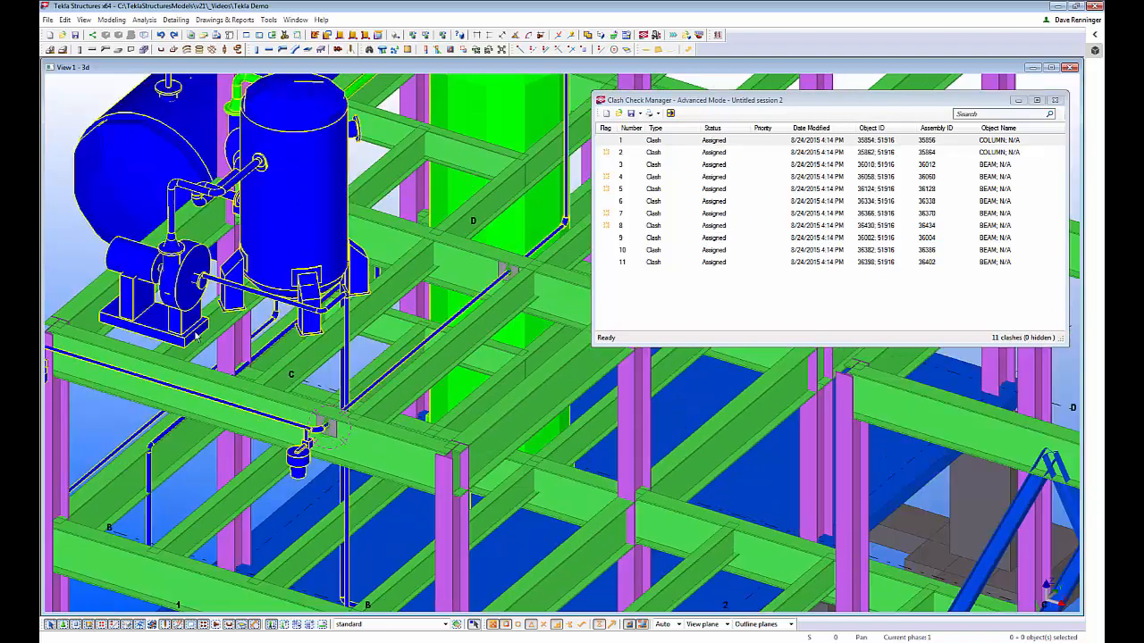
Examine how the blue vessel's supports sit on the beams and how the tall green vessel passes through the floor framing
ctrl+middle_drag(230, 407, 216, 335)
scroll(393, 317, up, 5)
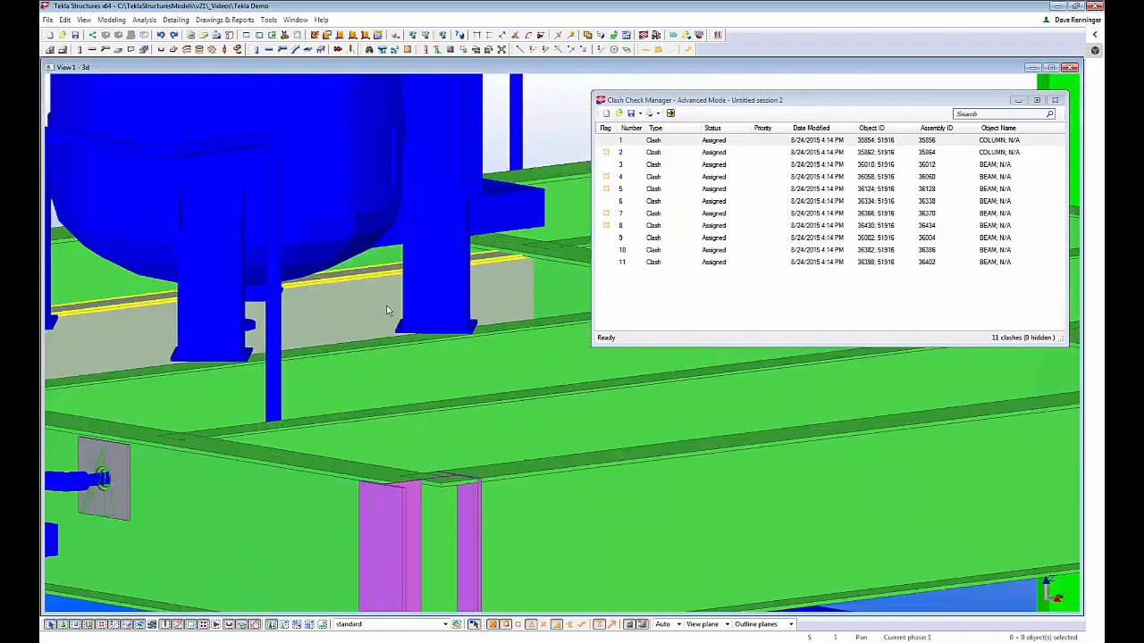
scroll(375, 335, down, 5)
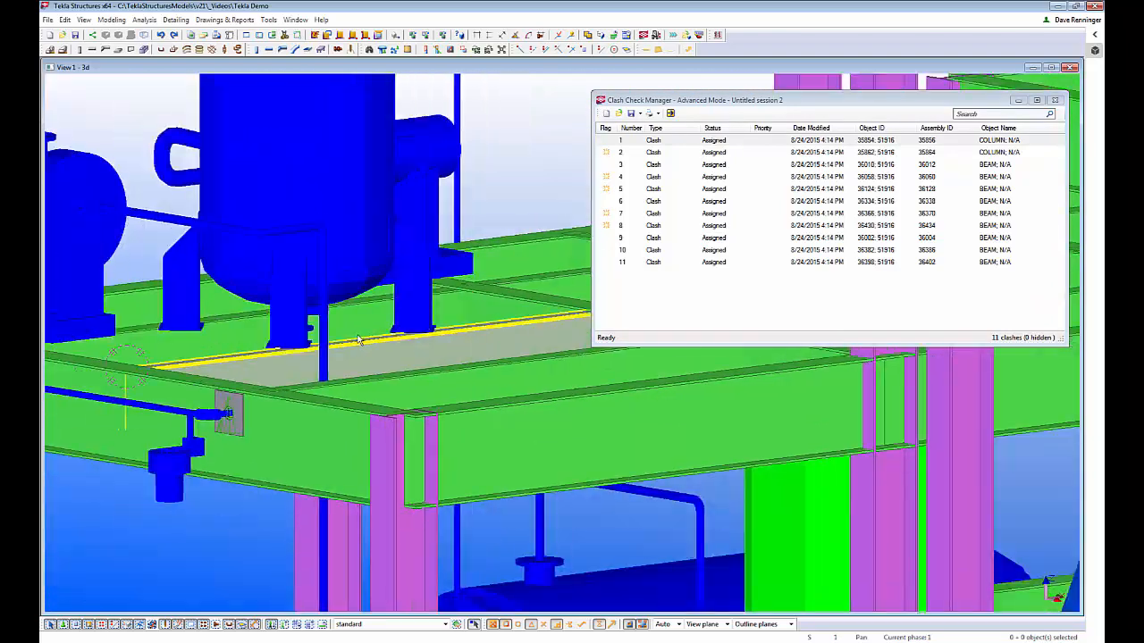
middle_drag(335, 337, 326, 397)
scroll(327, 374, down, 2)
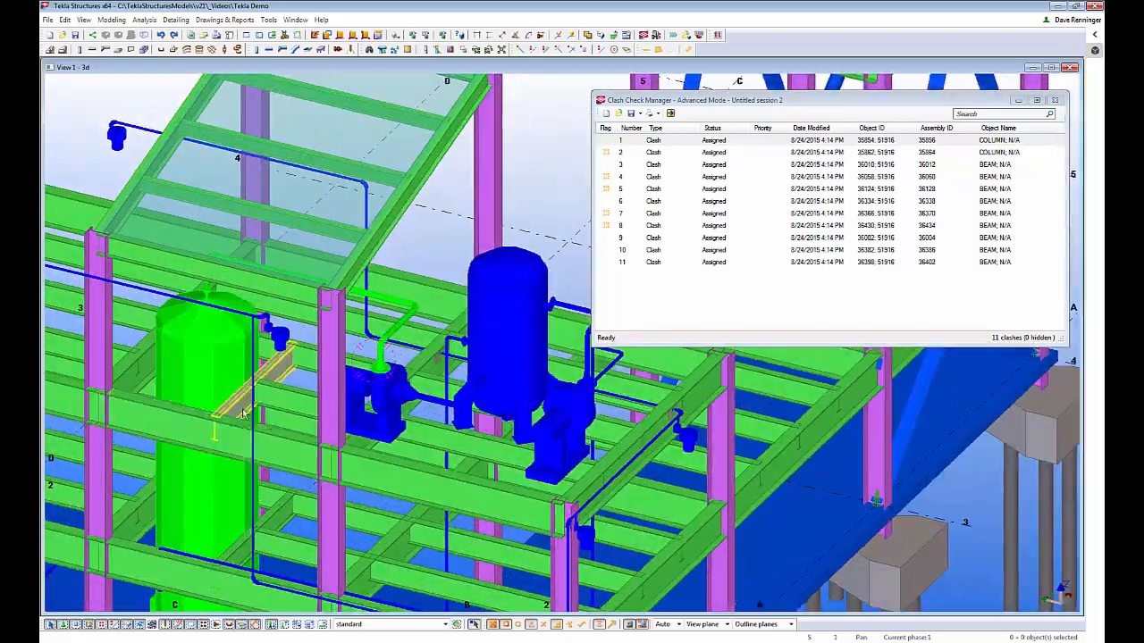
middle_drag(240, 424, 337, 202)
scroll(306, 299, up, 2)
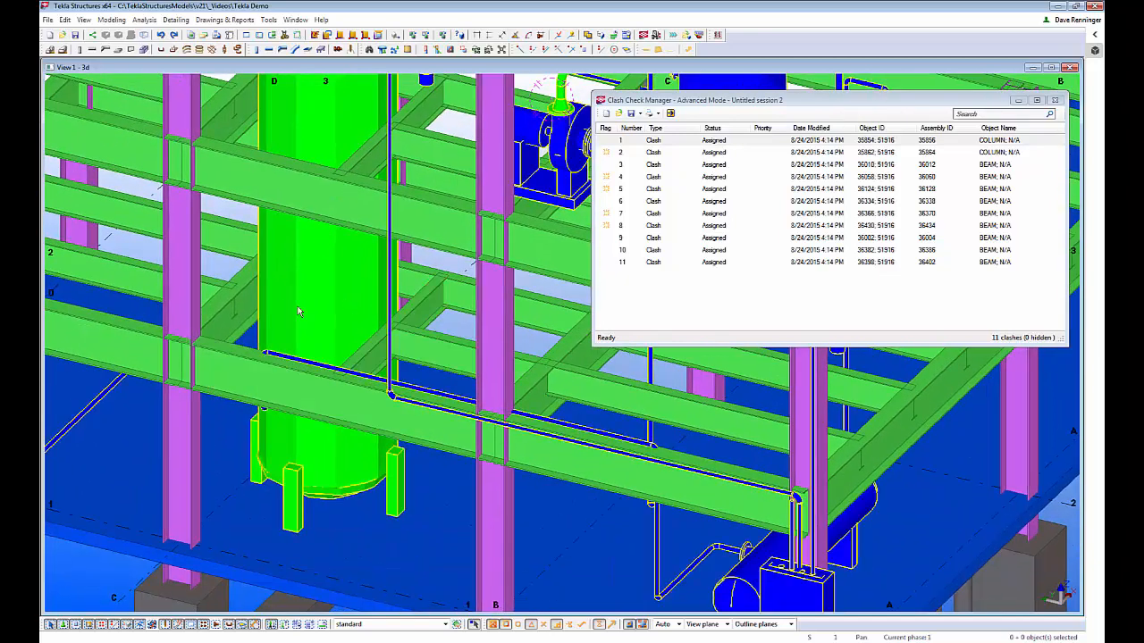
scroll(411, 380, down, 5)
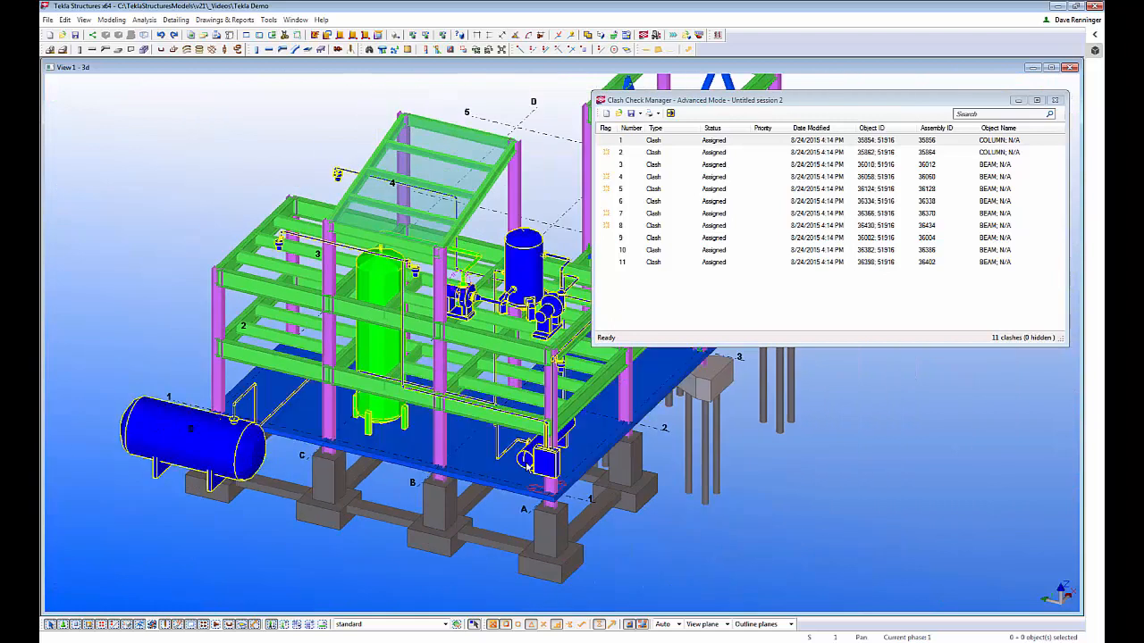
Select the steel frame and equipment around grid lines 1 and 2 and rerun the clash check on the selected objects
ctrl+middle_drag(512, 462, 460, 456)
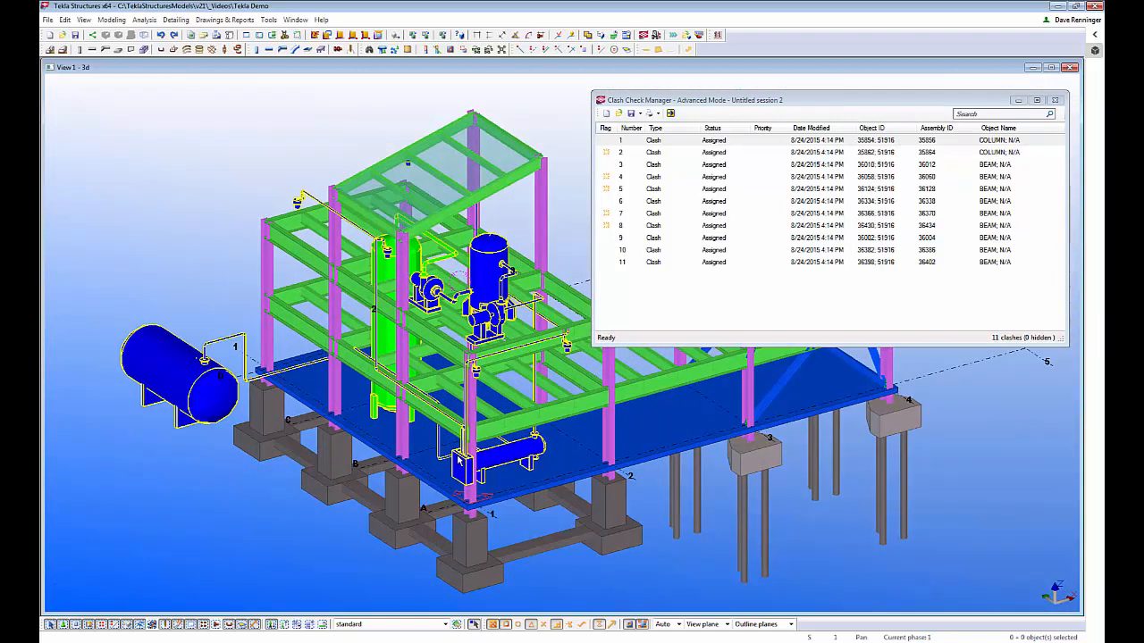
scroll(292, 497, up, 3)
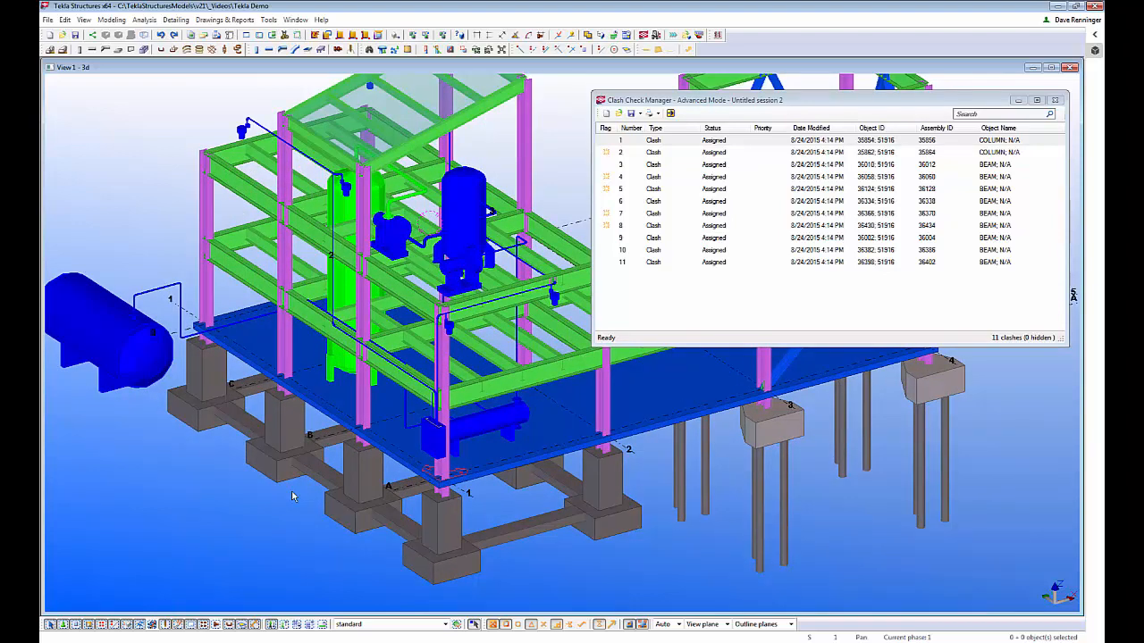
middle_drag(361, 465, 281, 488)
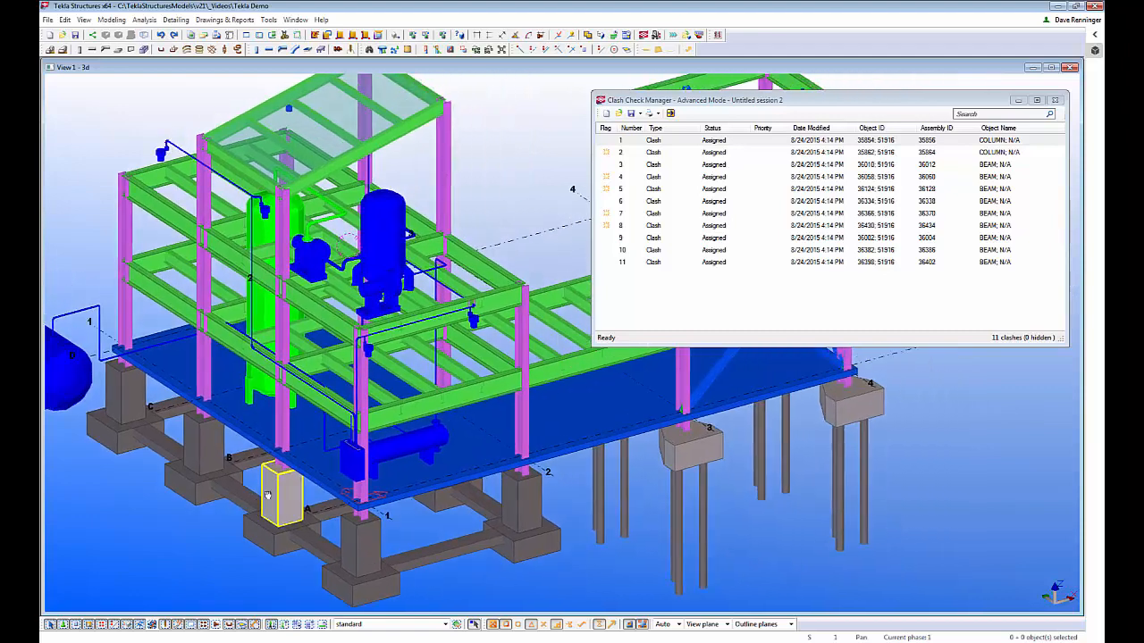
ctrl+middle_drag(411, 477, 512, 152)
drag(516, 131, 189, 411)
scroll(192, 437, up, 3)
ctrl+middle_drag(199, 425, 370, 482)
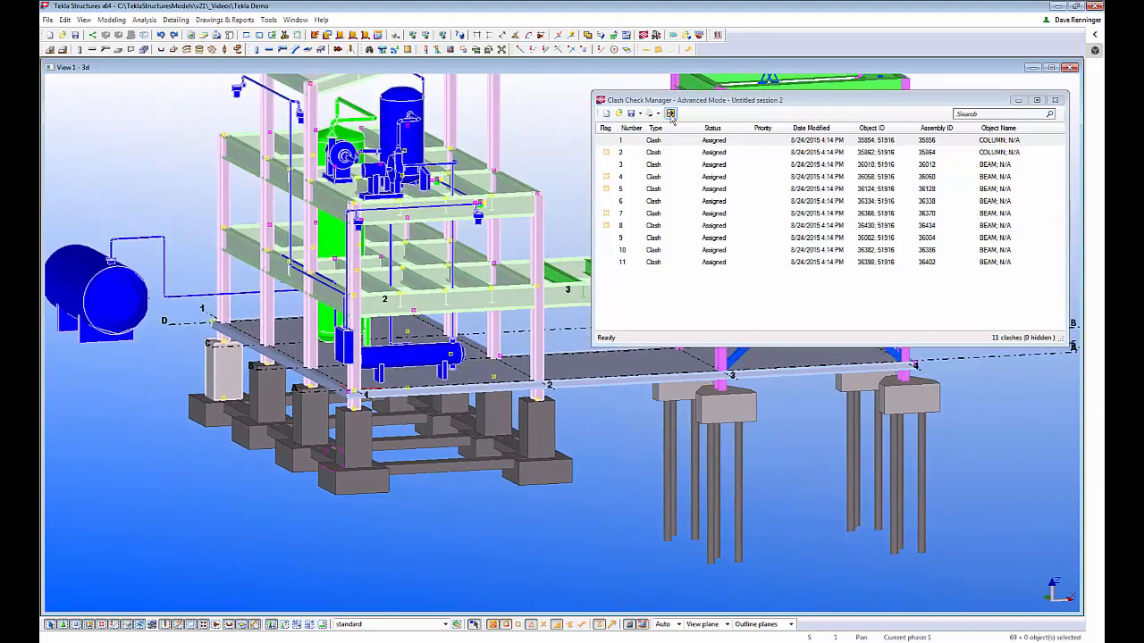
click(670, 113)
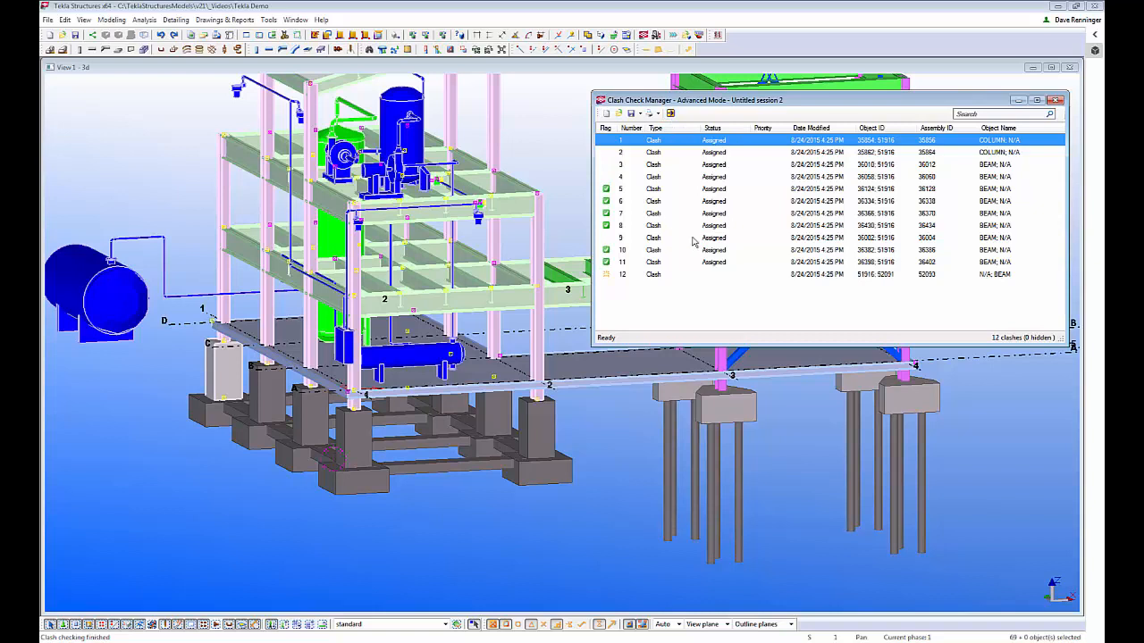
Go through the rechecked clashes 5 to 8 in the Clash Check Manager and examine their members in the model
click(636, 189)
click(575, 166)
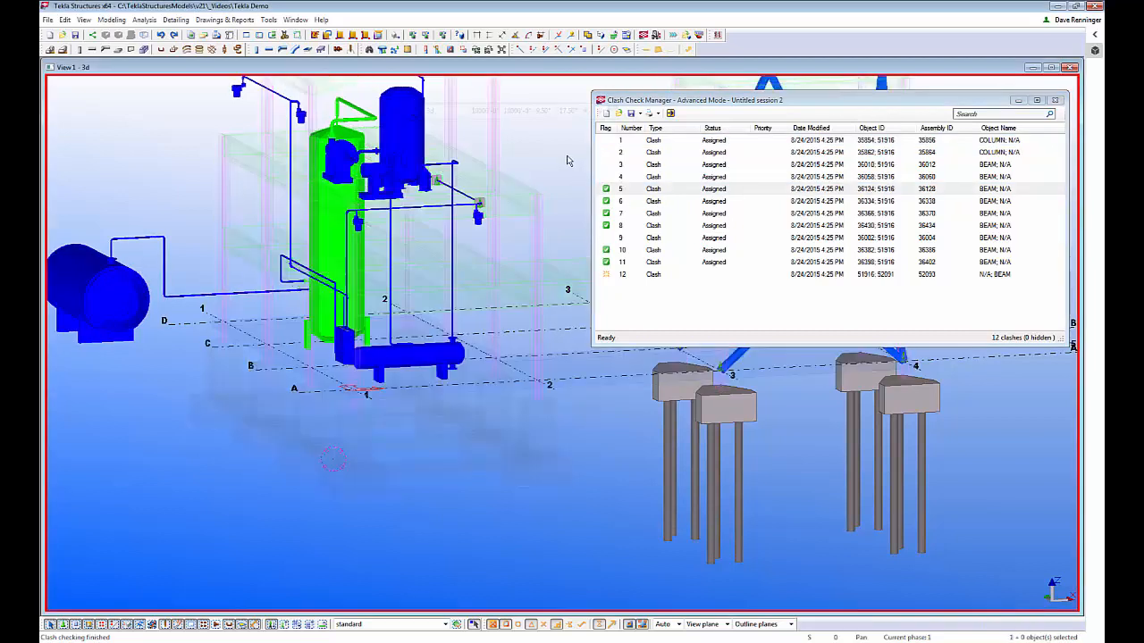
click(674, 201)
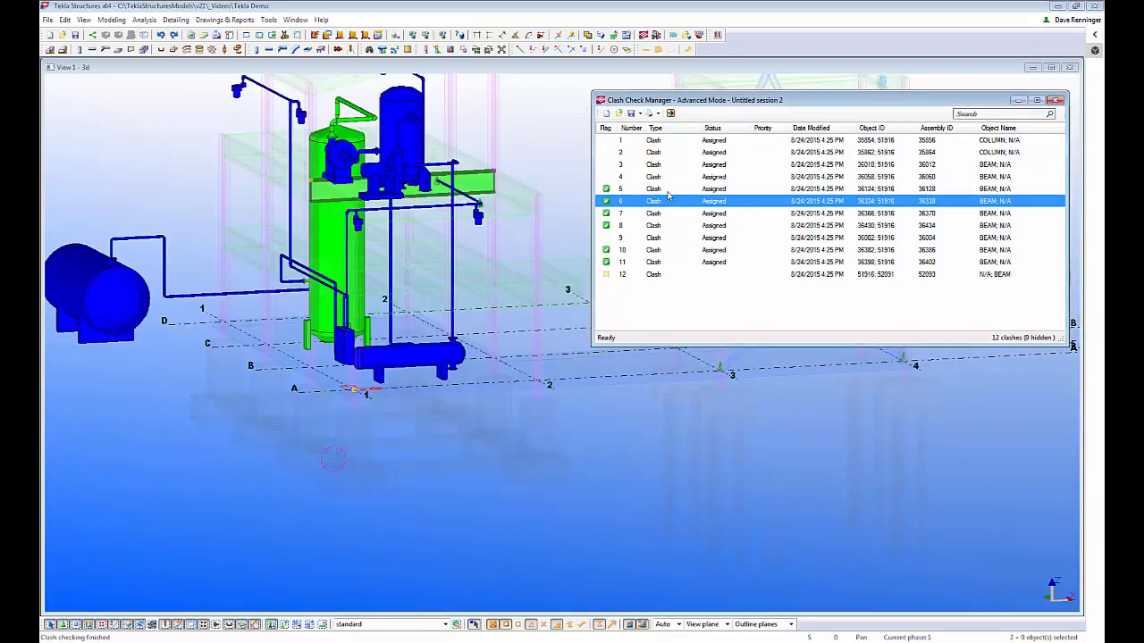
click(667, 191)
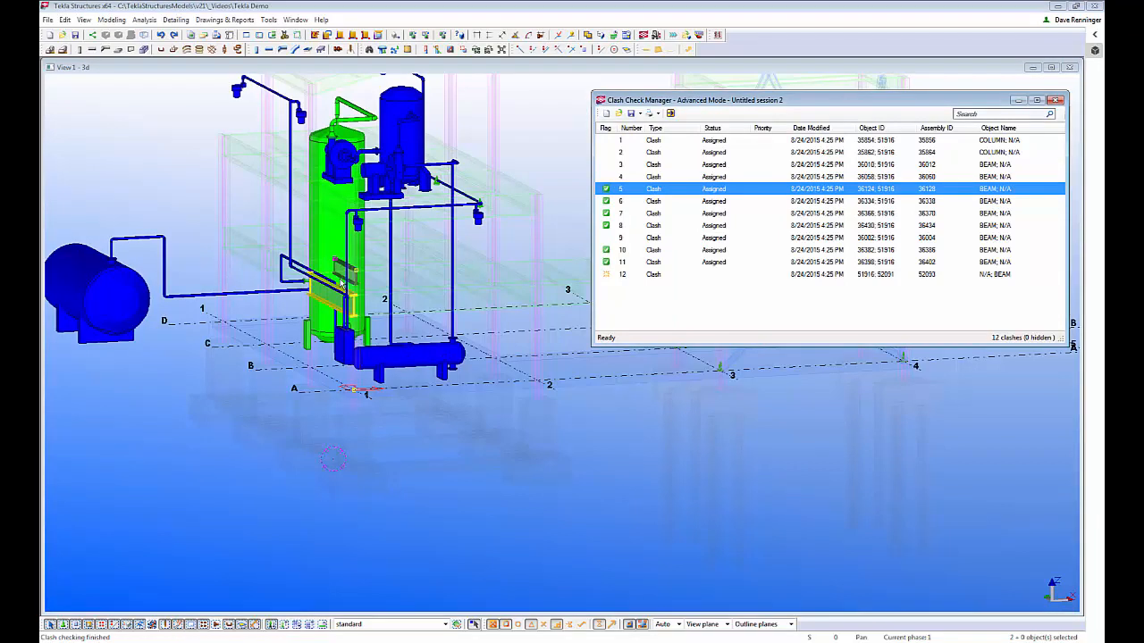
click(669, 204)
click(669, 215)
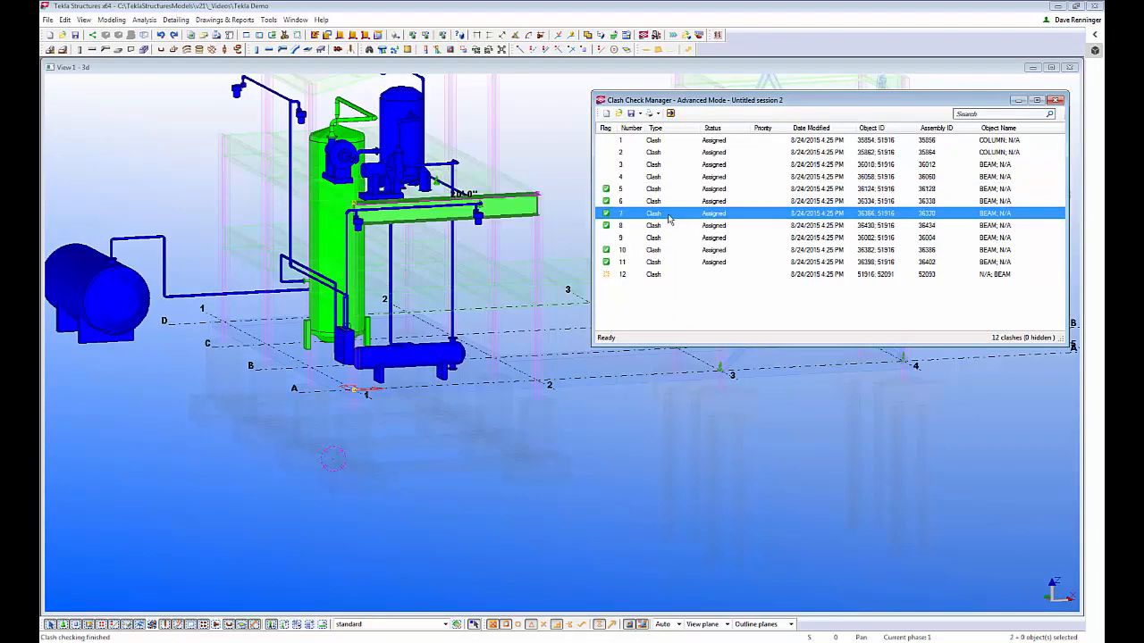
click(666, 226)
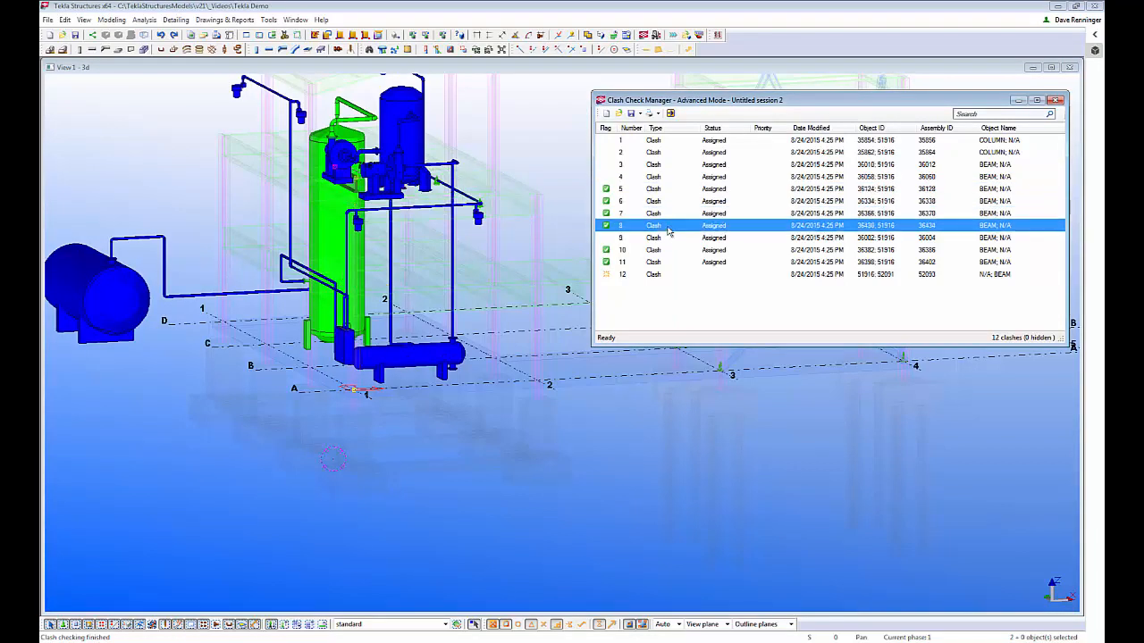
Sort the clash list by flag and examine the beam and piping involved in clash 12 up close
click(606, 129)
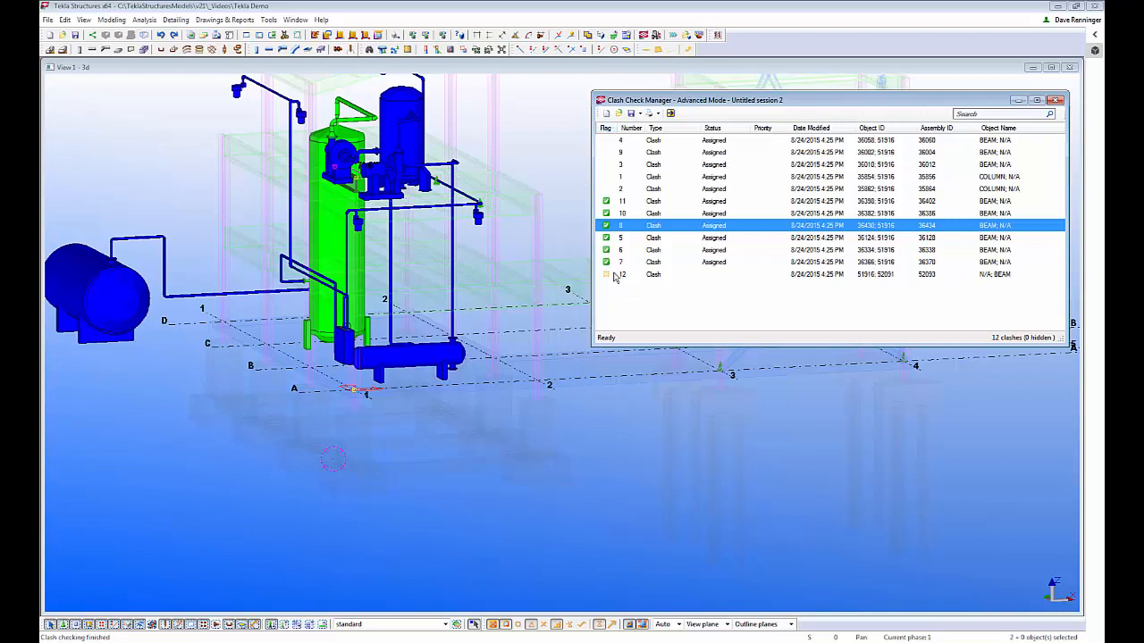
click(659, 277)
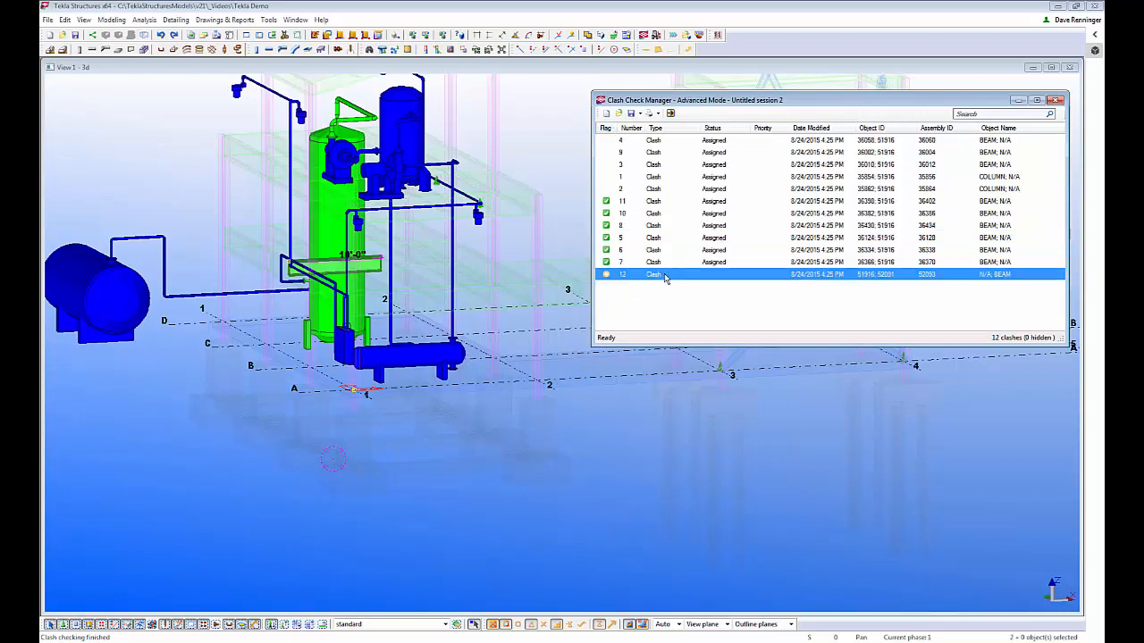
scroll(349, 317, up, 5)
scroll(349, 318, up, 5)
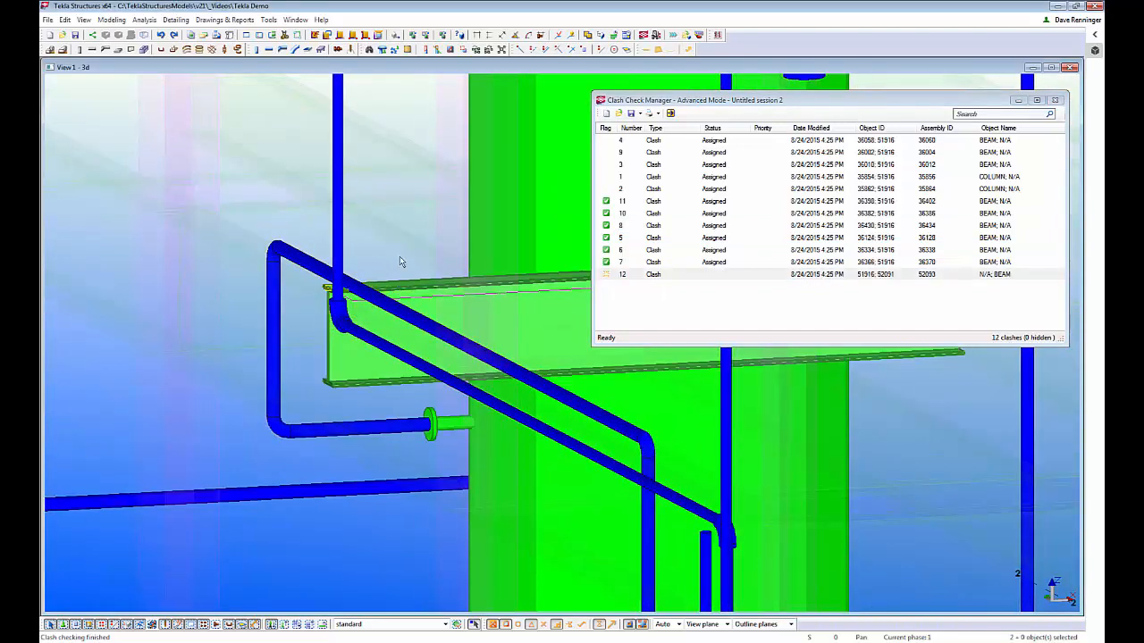
Select the resolved clashes 5, 6, 7, 8, 10 and 11 in the clash list and bring their beams into view
scroll(384, 273, down, 10)
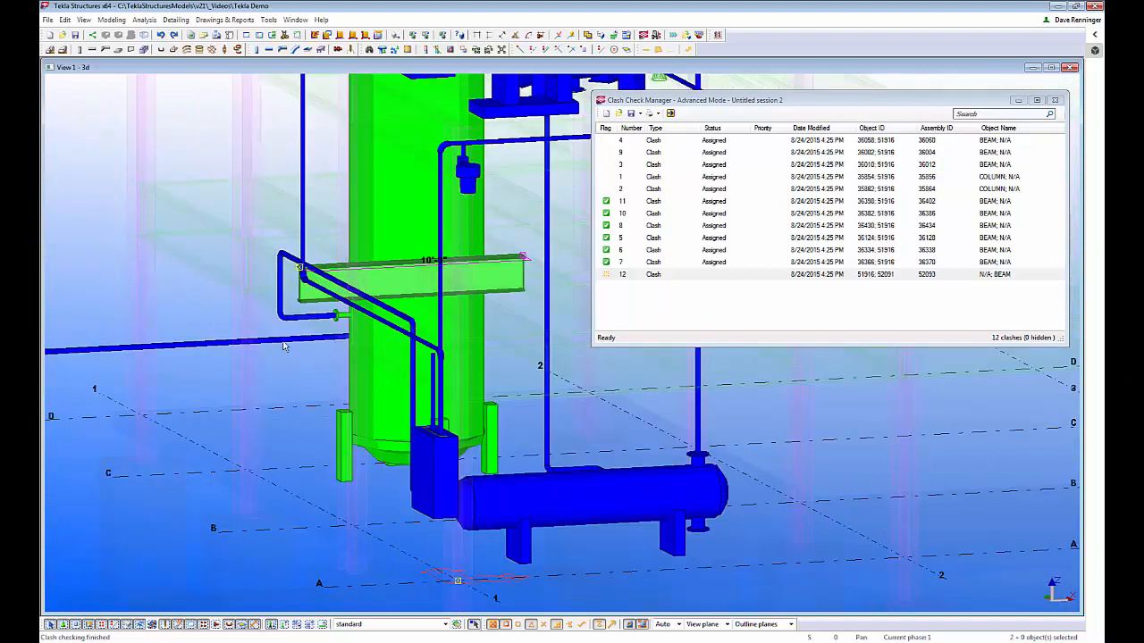
drag(359, 354, 547, 366)
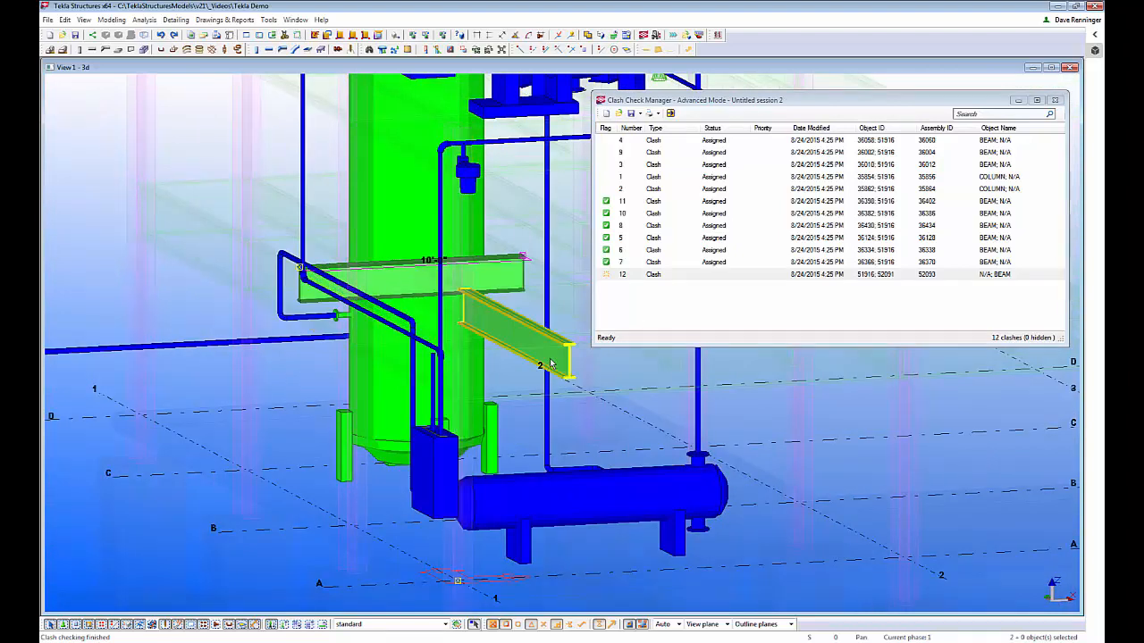
middle_drag(497, 352, 314, 366)
scroll(399, 367, down, 2)
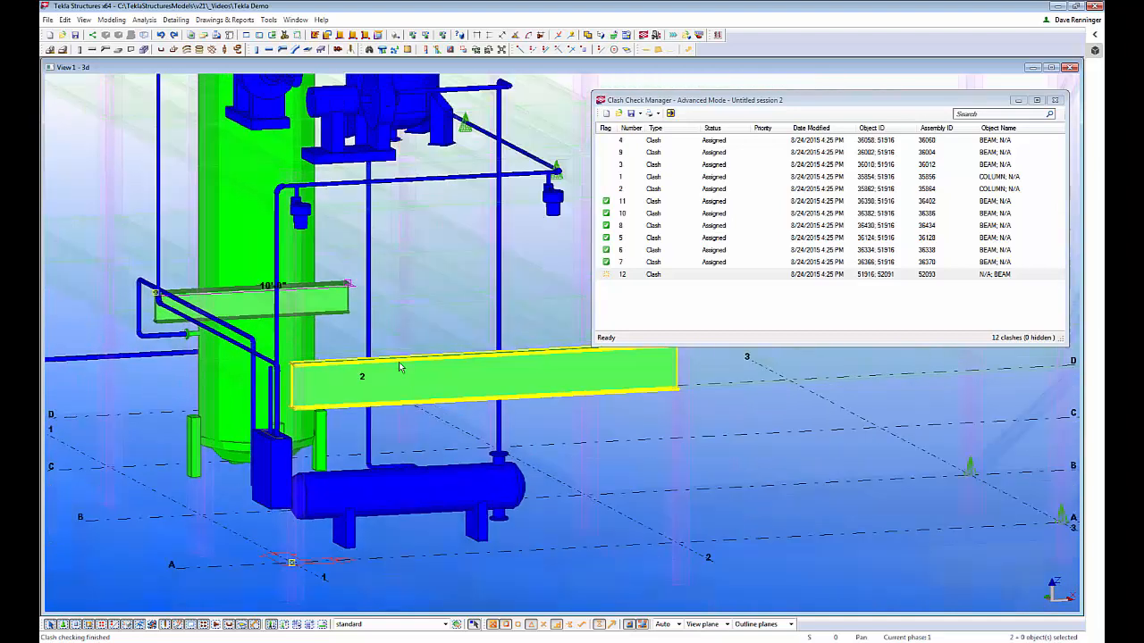
scroll(399, 368, down, 2)
click(676, 201)
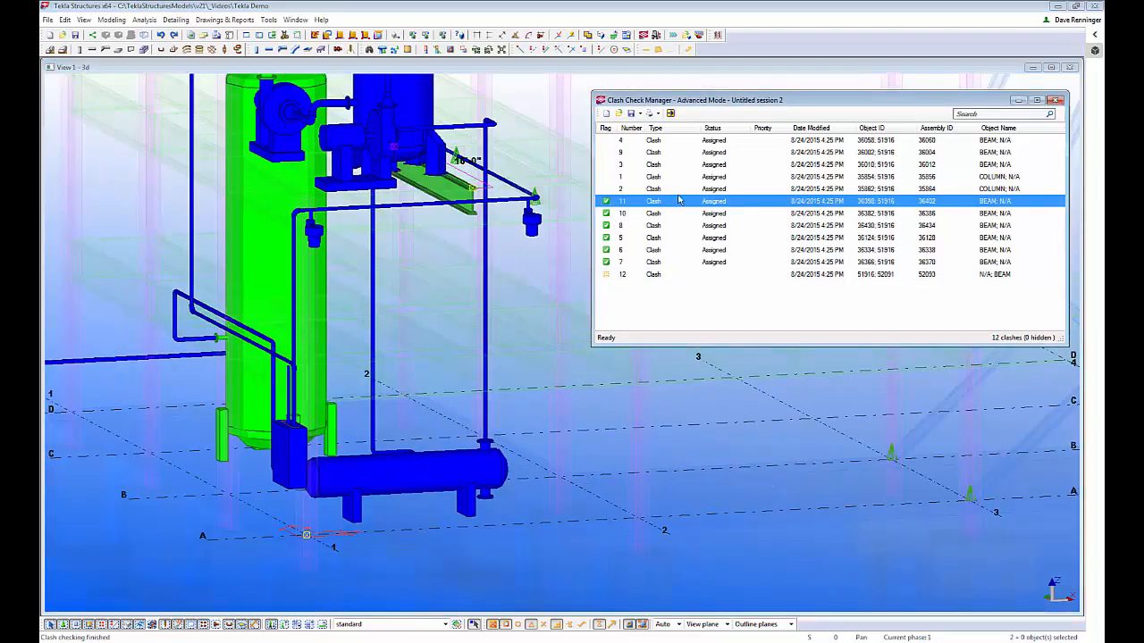
shift+click(670, 263)
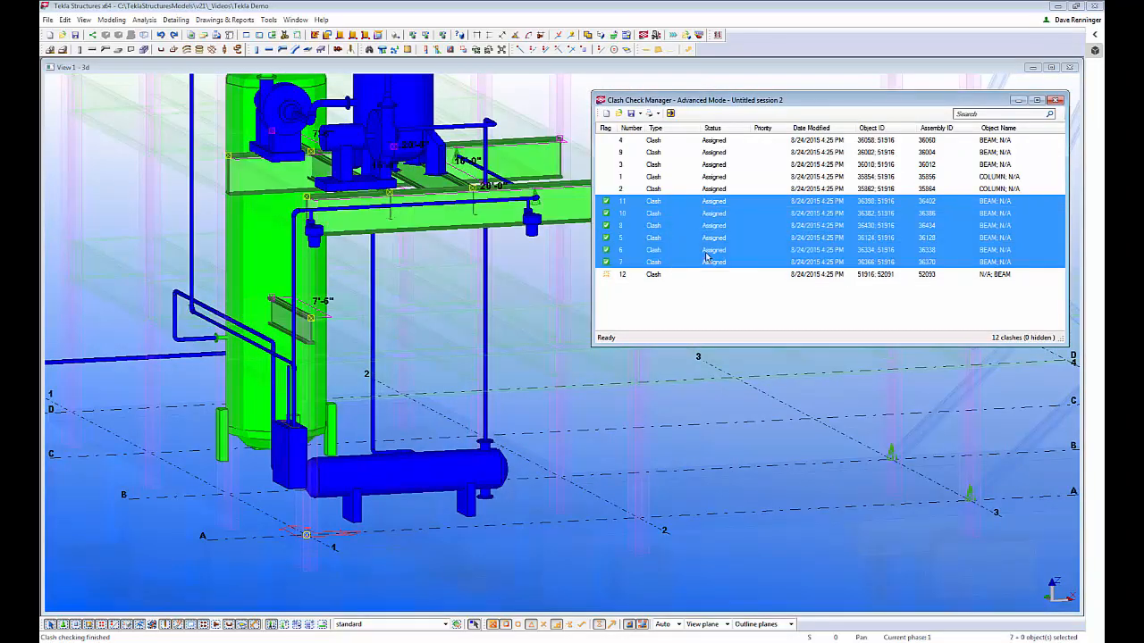
middle_drag(448, 343, 498, 313)
scroll(353, 356, down, 2)
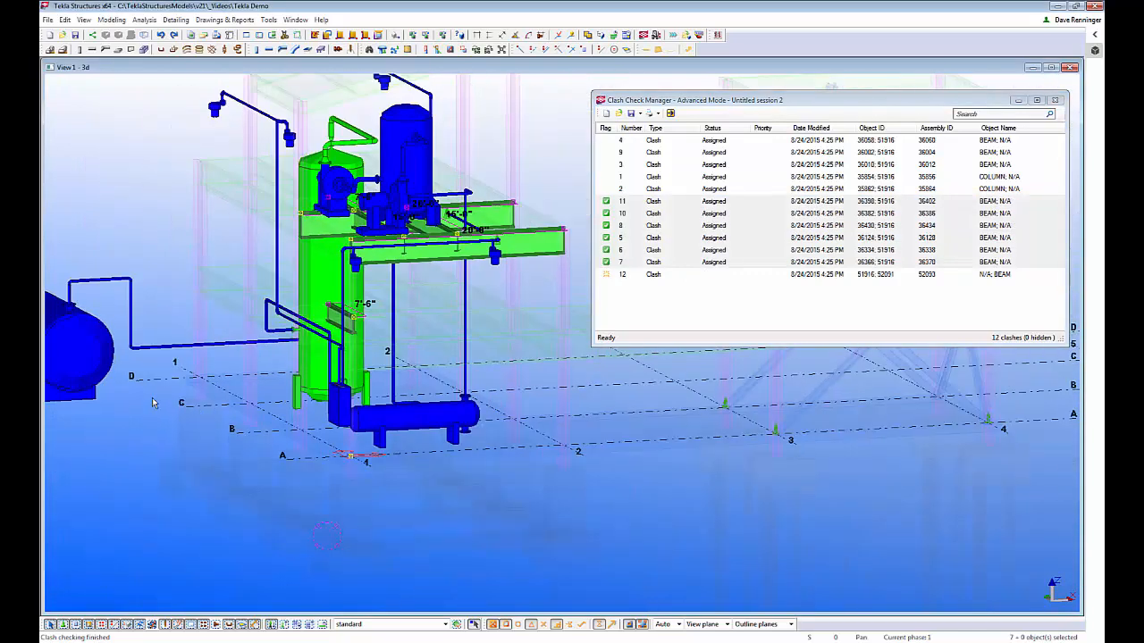
Set the Clash Status user-defined attribute of the selected beams to Fixed and apply the modification
double_click(544, 264)
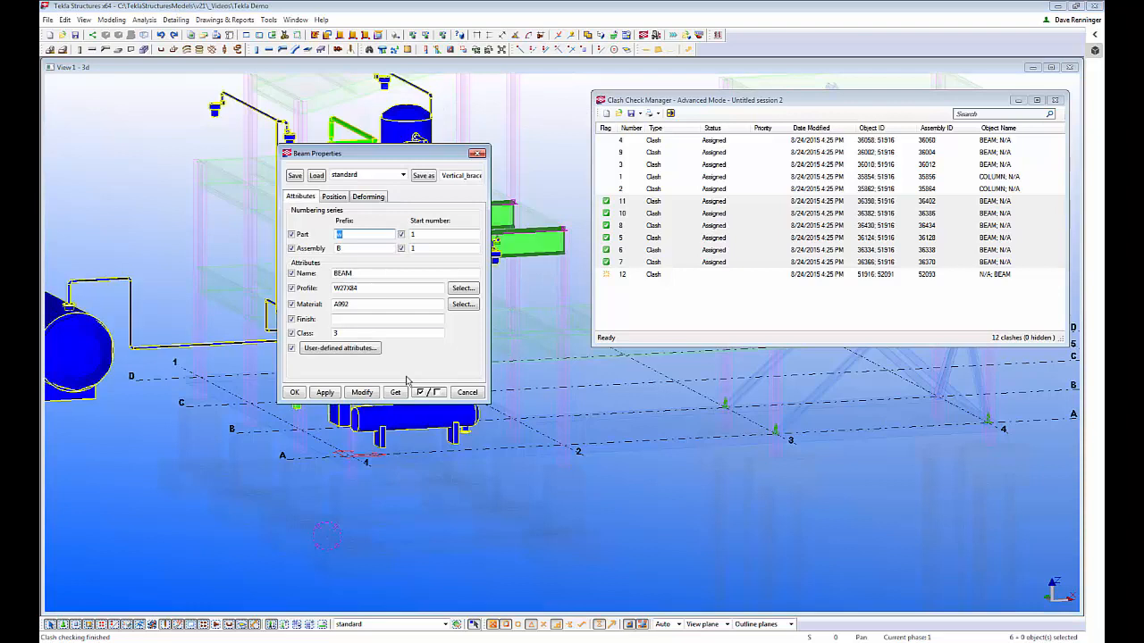
click(347, 348)
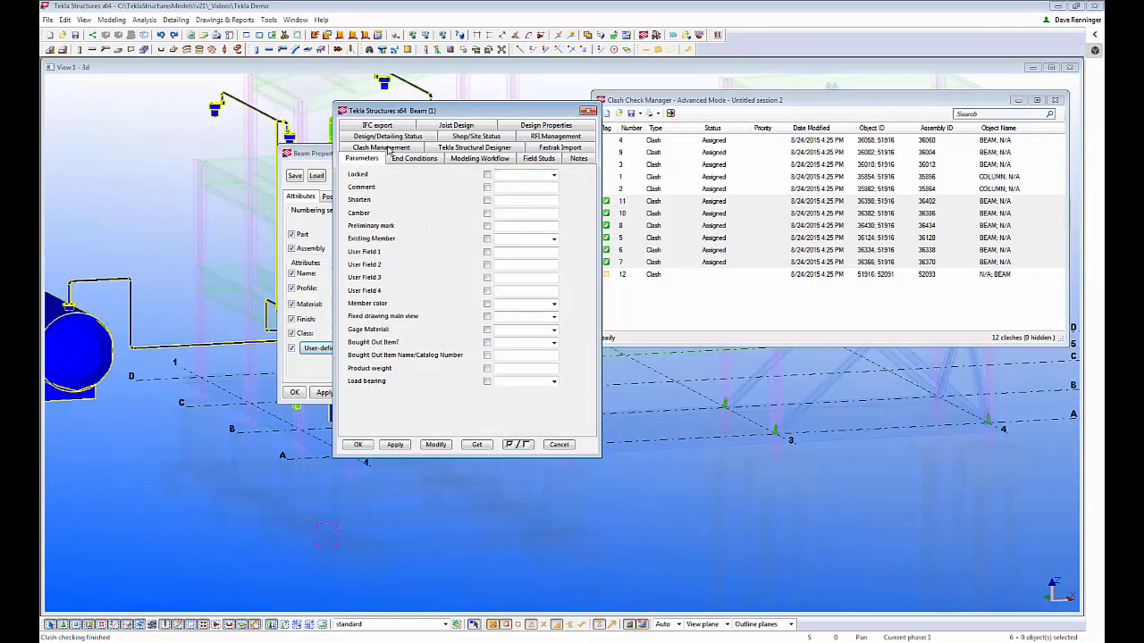
click(386, 147)
click(554, 278)
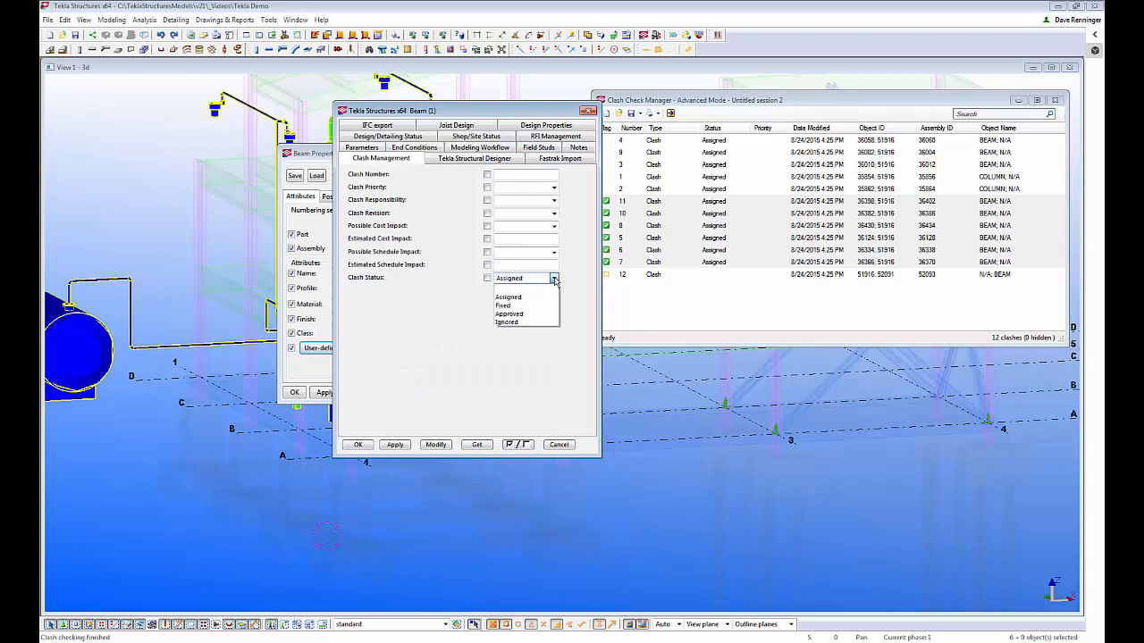
click(514, 306)
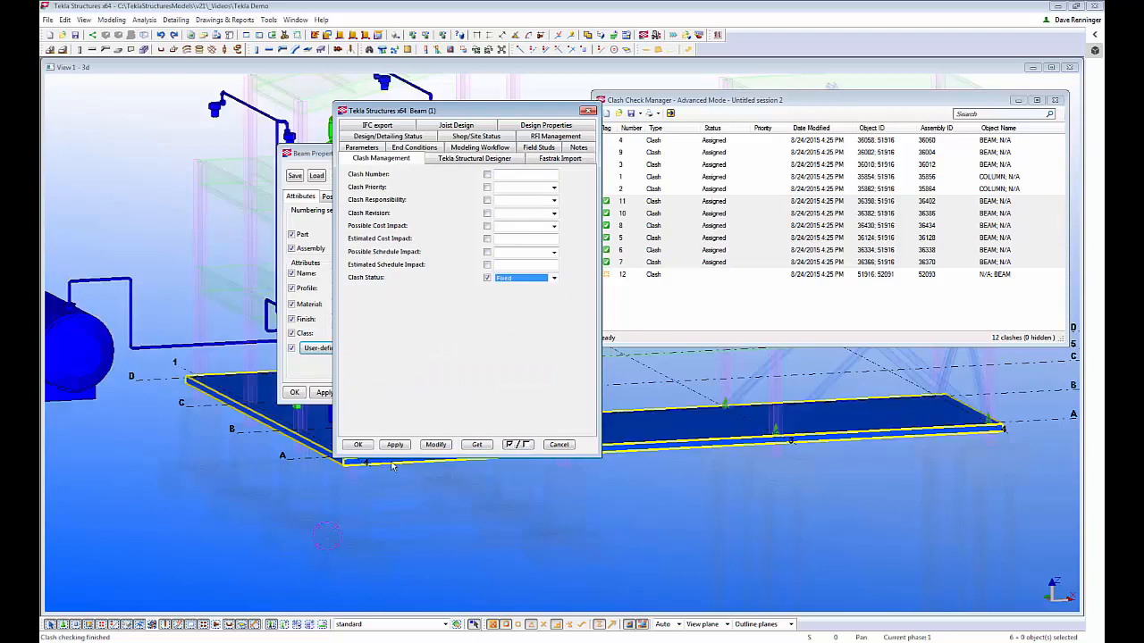
click(435, 444)
click(558, 444)
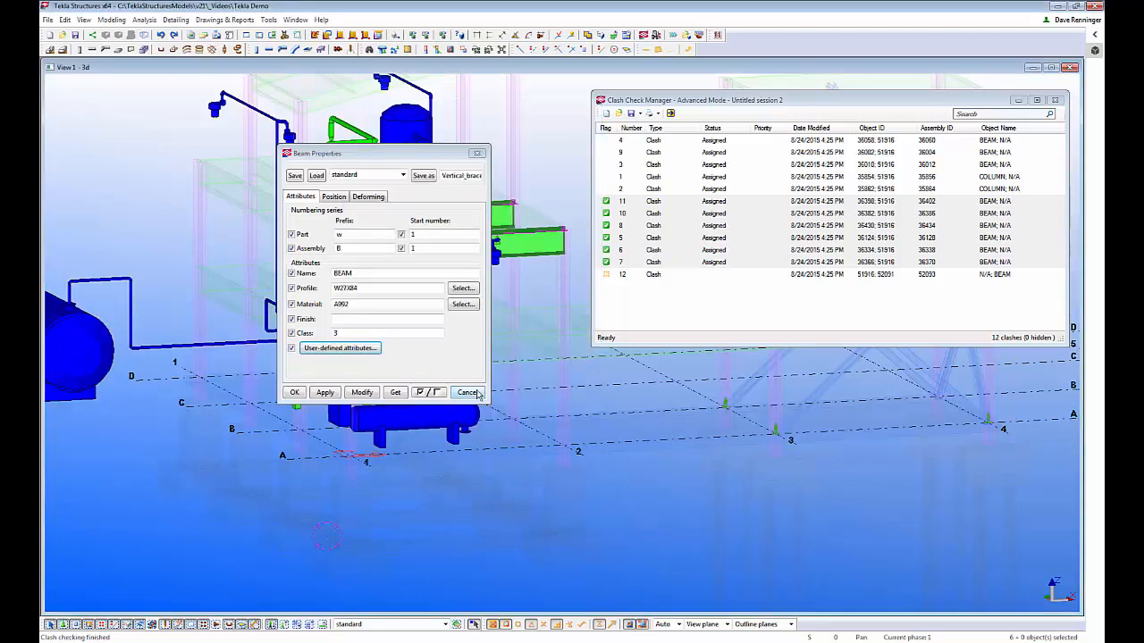
click(479, 395)
Mark the selected clashes 5, 6, 7, 8, 10 and 11 as fixed in the Clash Check Manager and group them
right_click(716, 213)
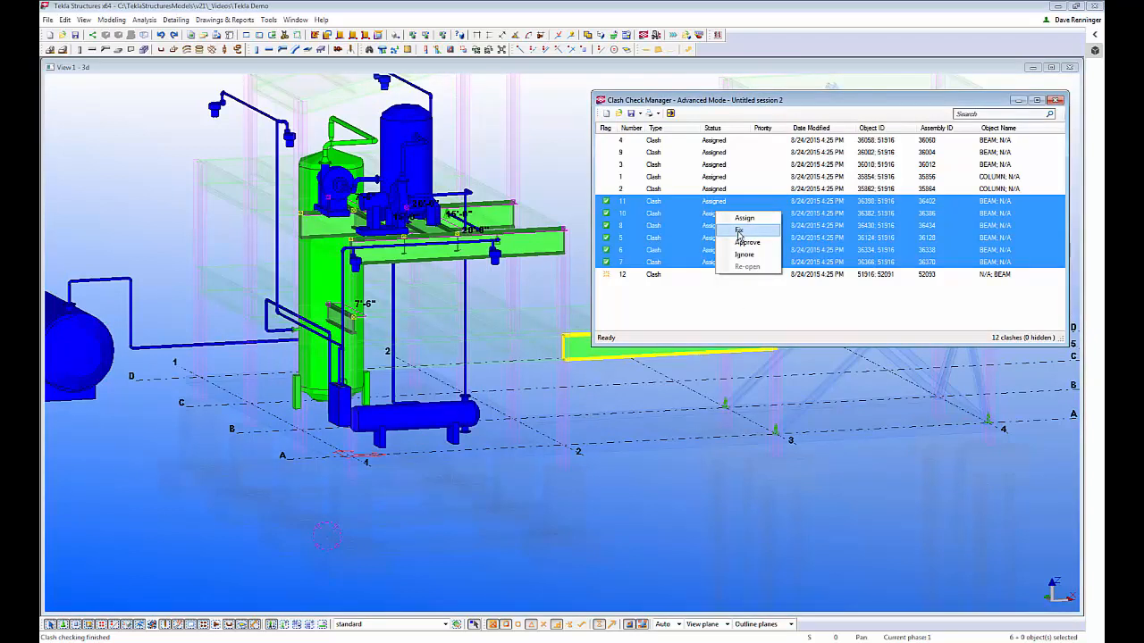
click(739, 231)
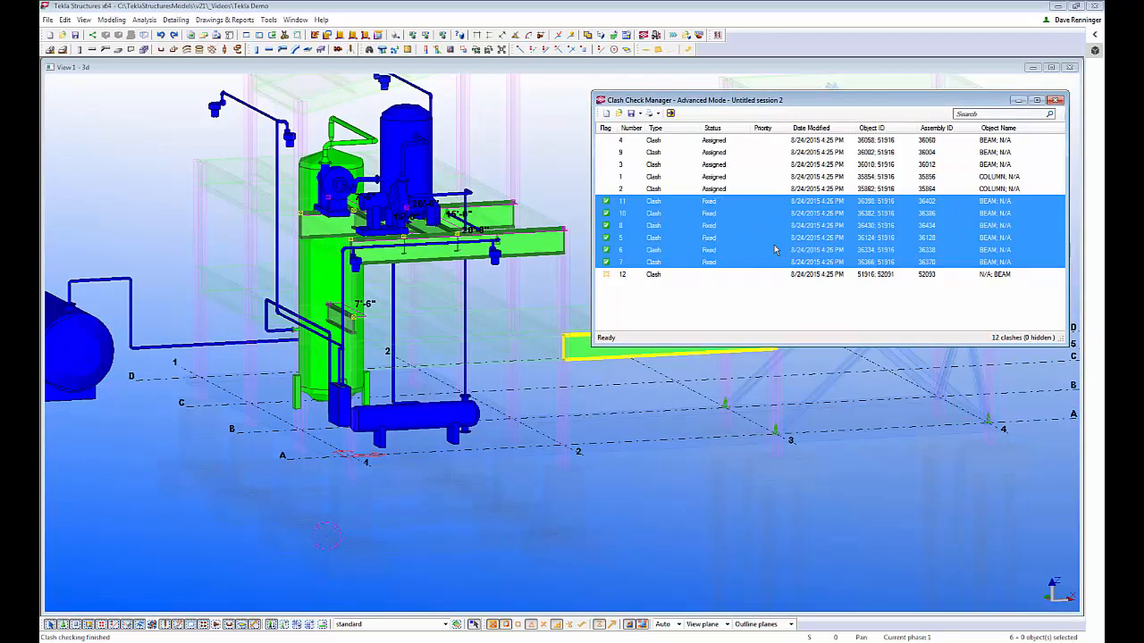
right_click(714, 260)
right_click(674, 229)
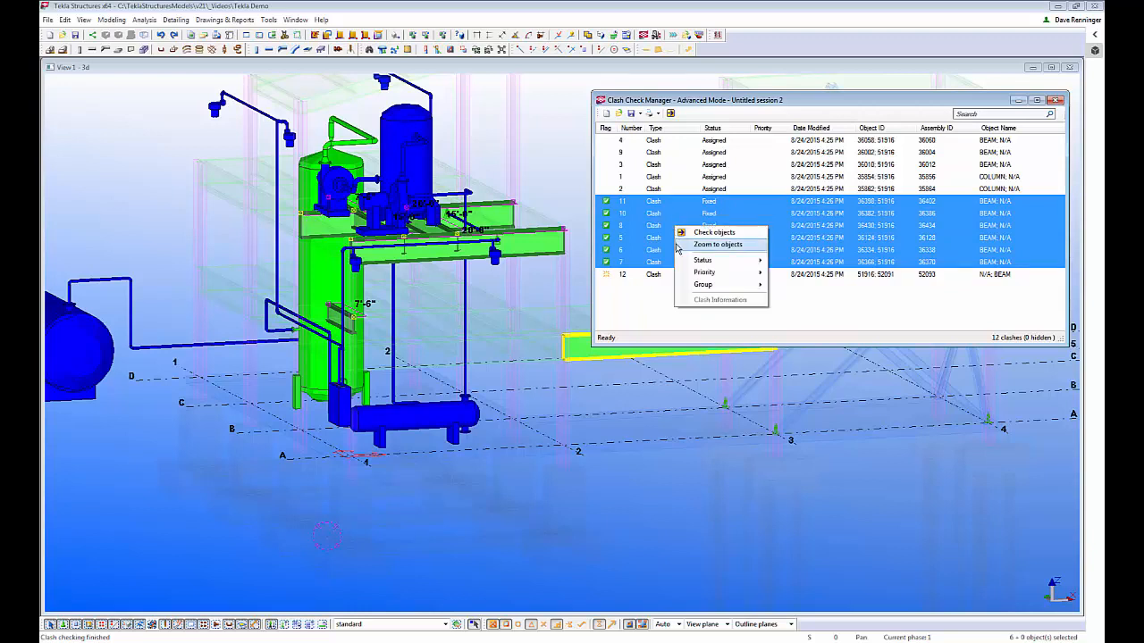
mouse_move(719, 288)
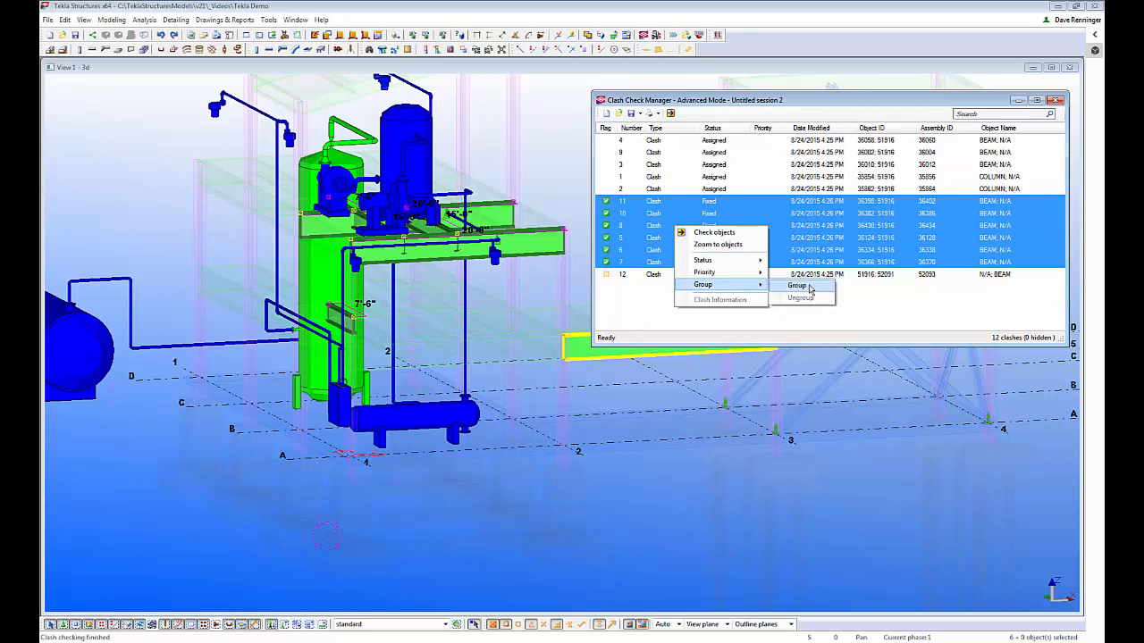
click(798, 286)
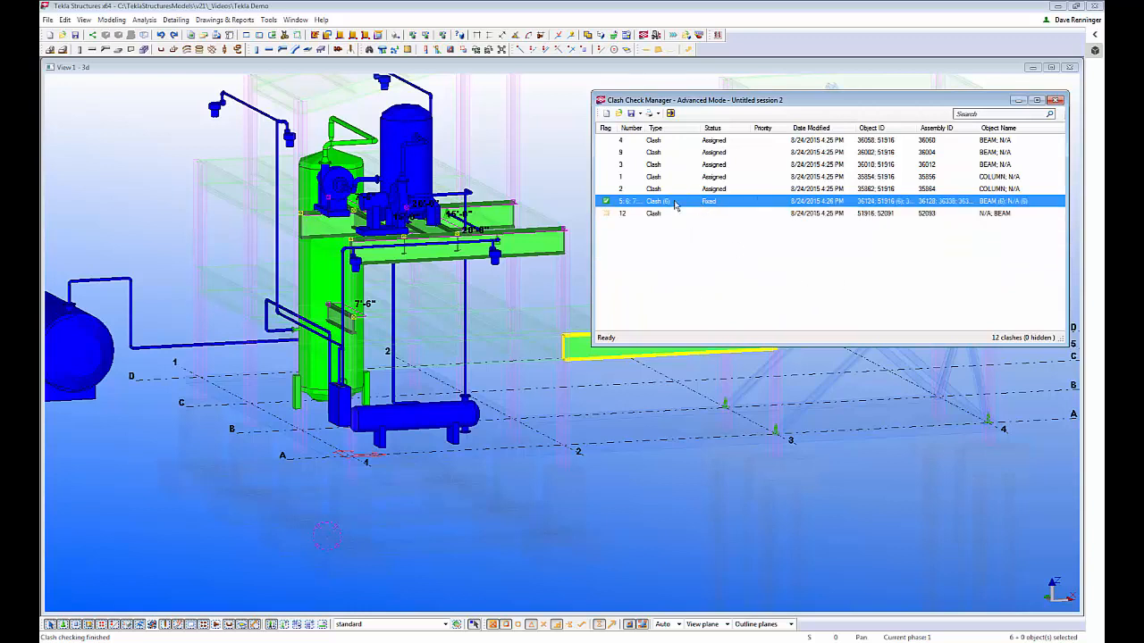
Sort the clash list by flag and examine the columns and beams involved in clashes 2, 4, 9, 3 and 1
click(606, 129)
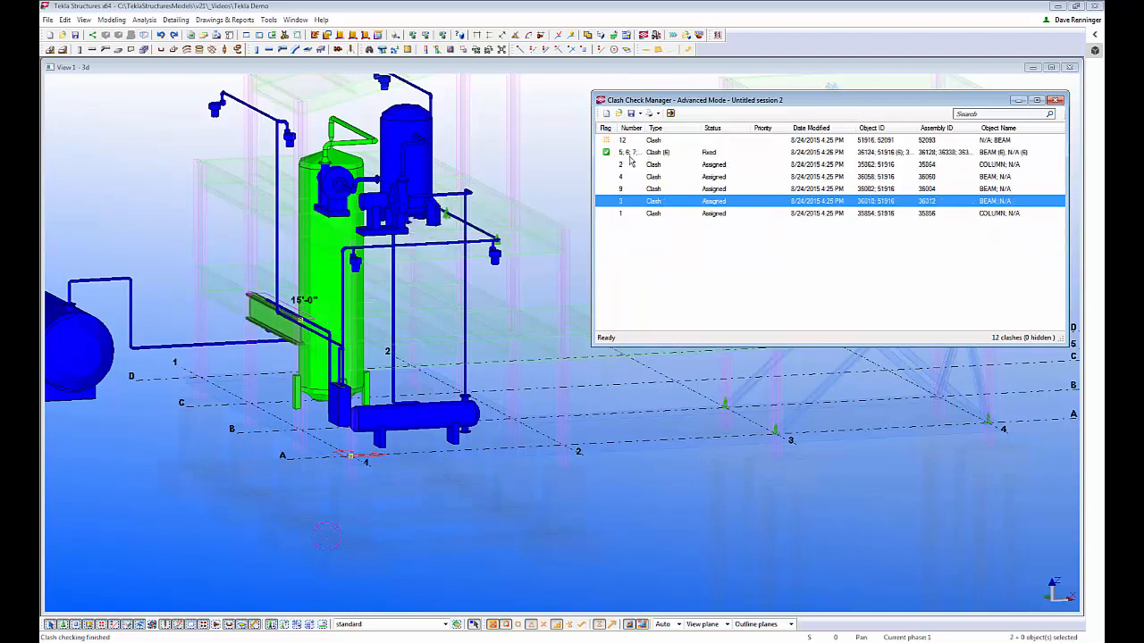
click(680, 165)
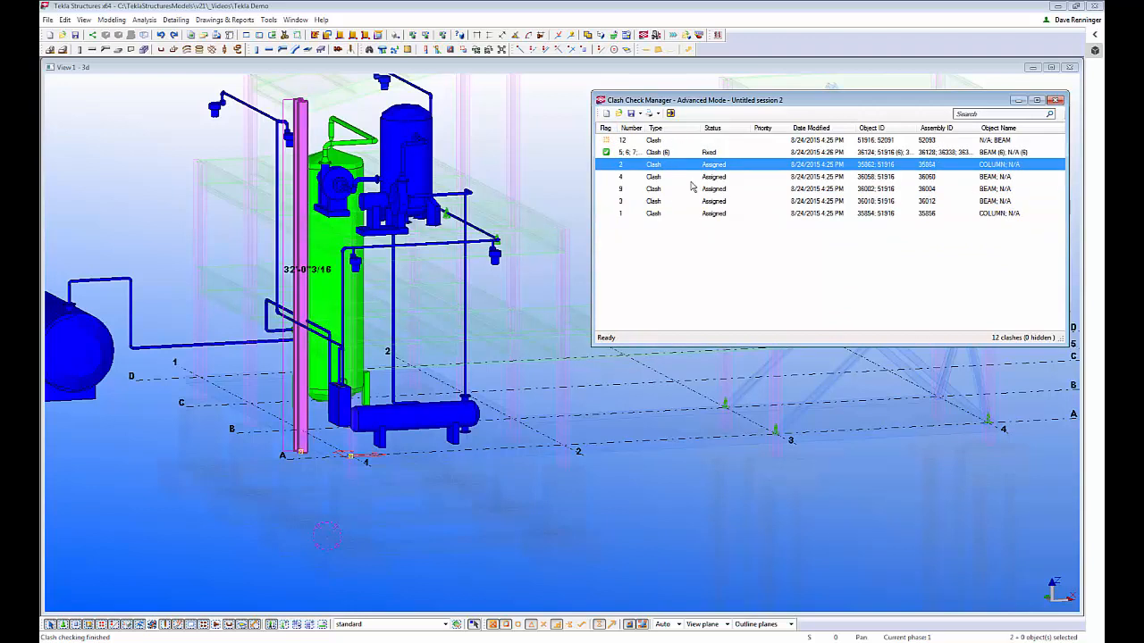
click(690, 176)
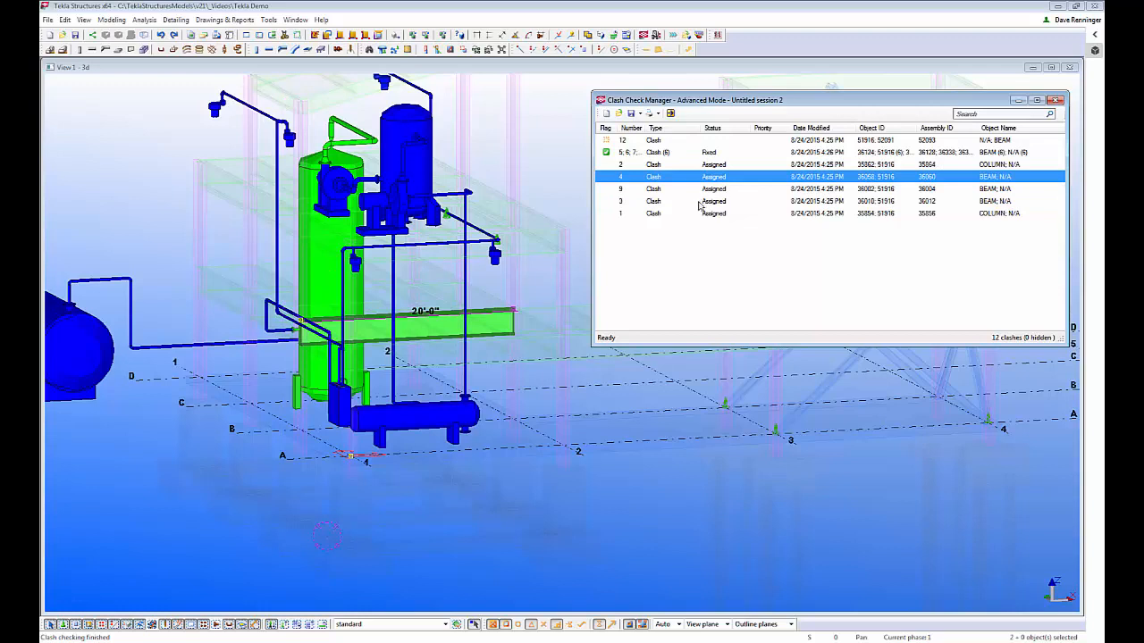
click(691, 189)
click(692, 214)
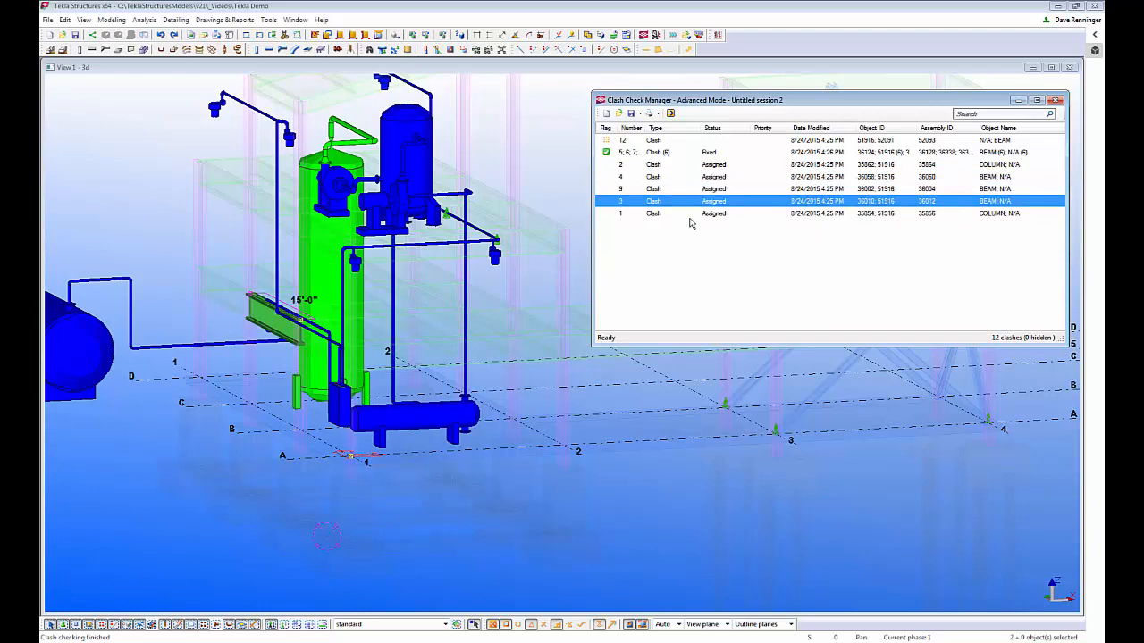
scroll(410, 407, up, 3)
scroll(410, 407, up, 2)
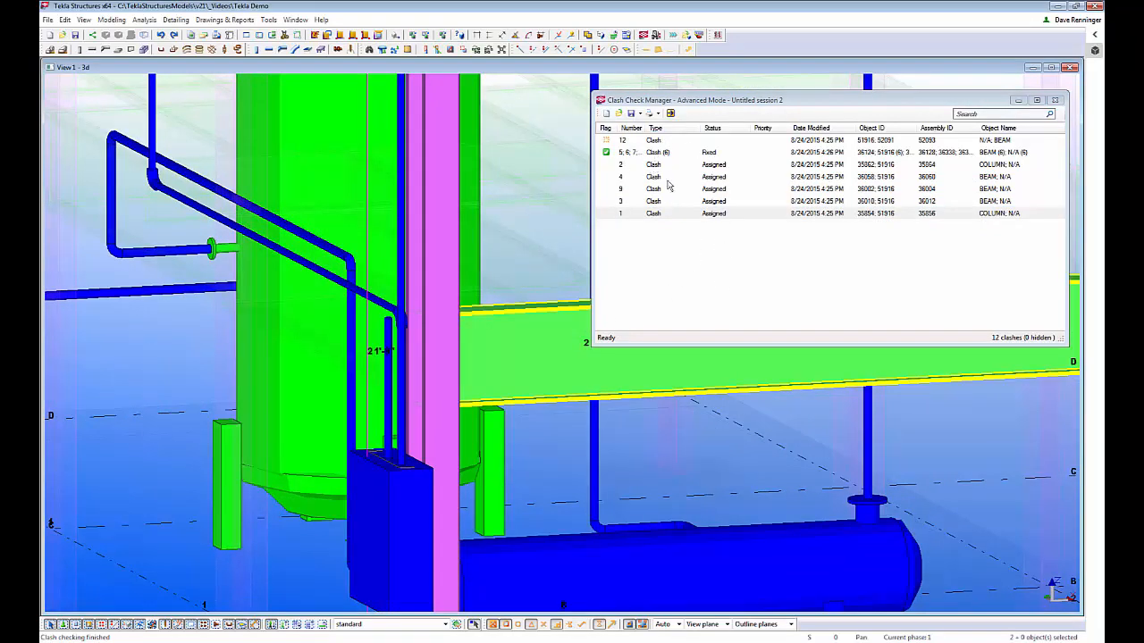
Assign clashes 1, 2, 3, 4, 9 and 12 together in the Clash Check Manager
click(666, 214)
shift+click(662, 164)
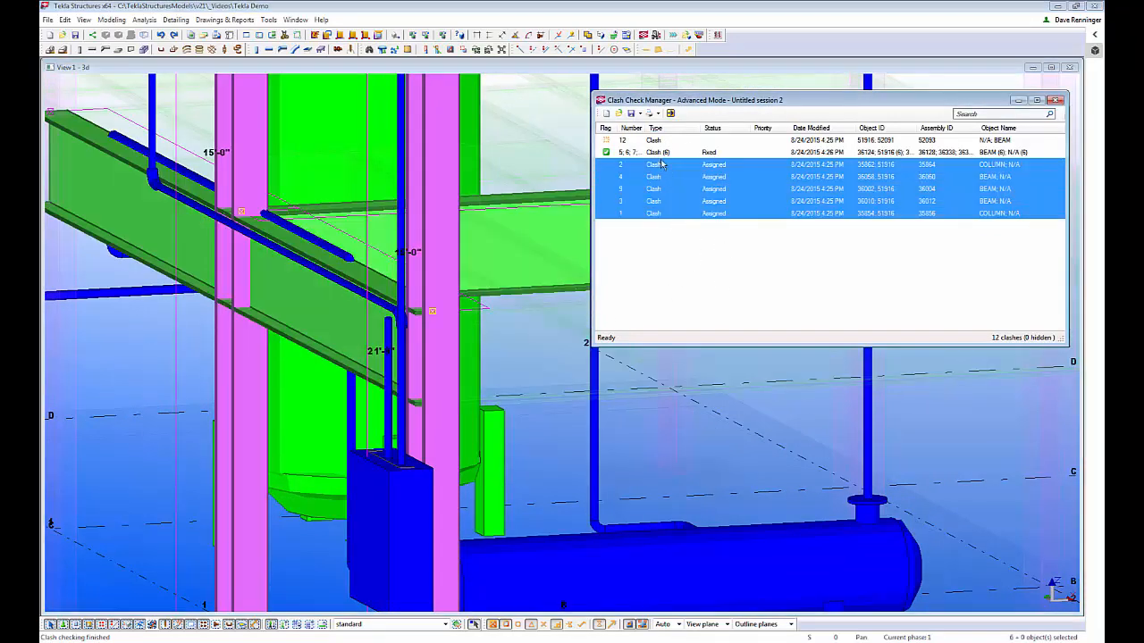
ctrl+click(665, 141)
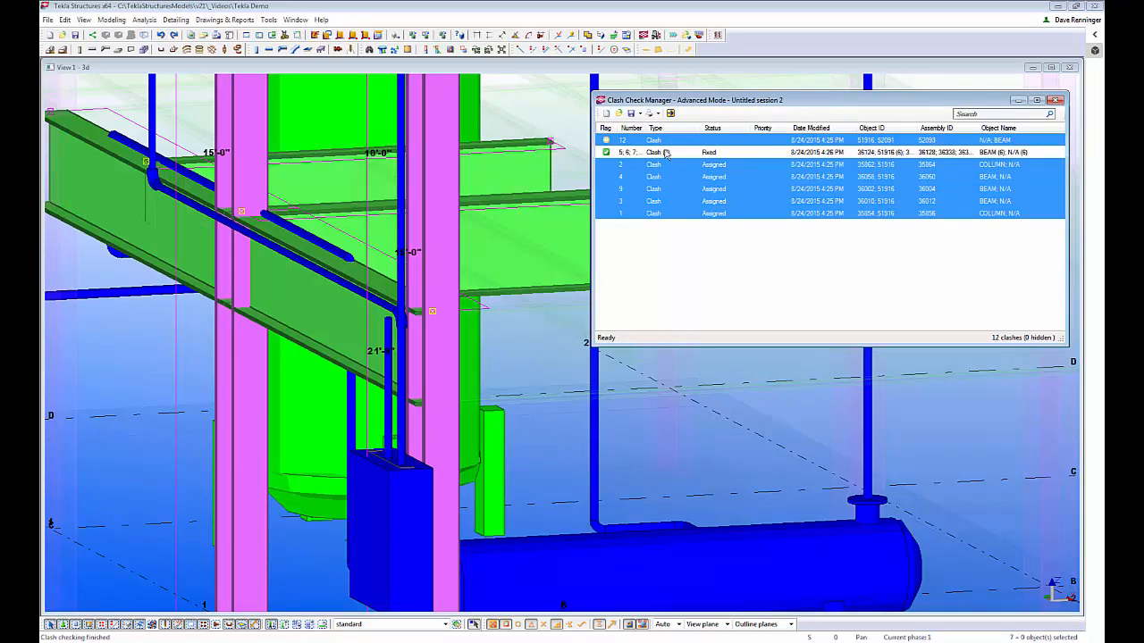
right_click(715, 210)
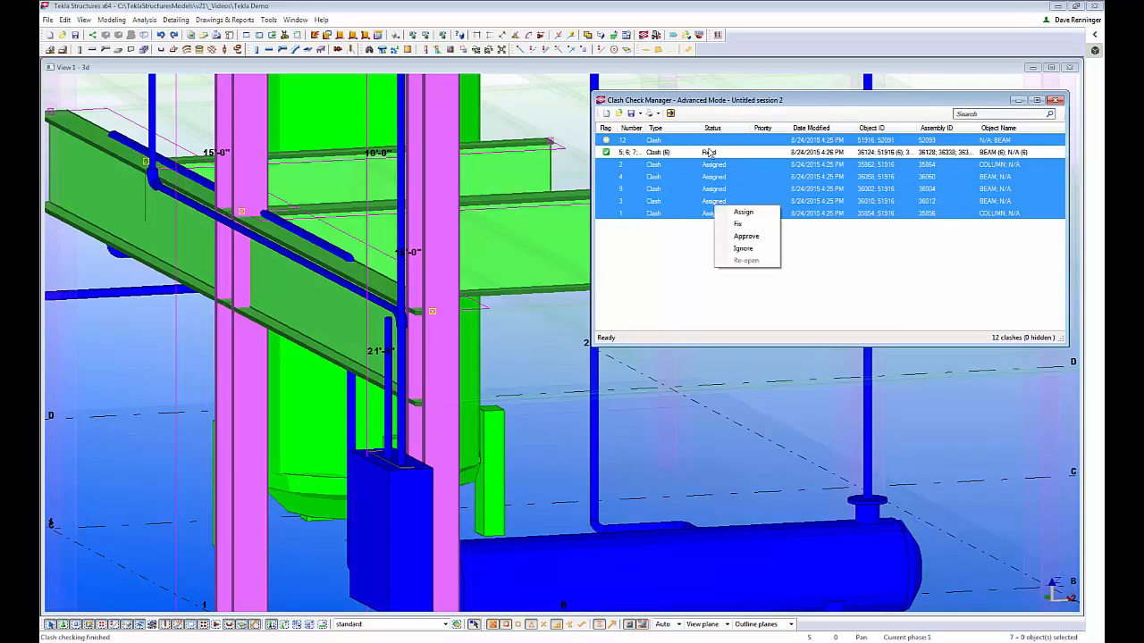
right_click(716, 140)
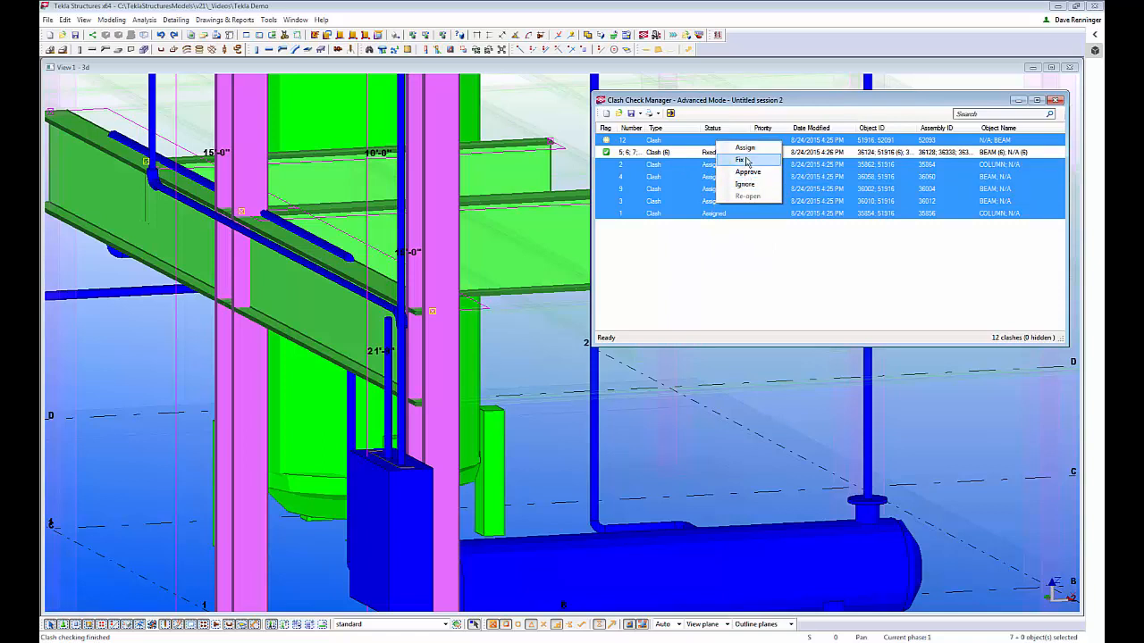
click(746, 148)
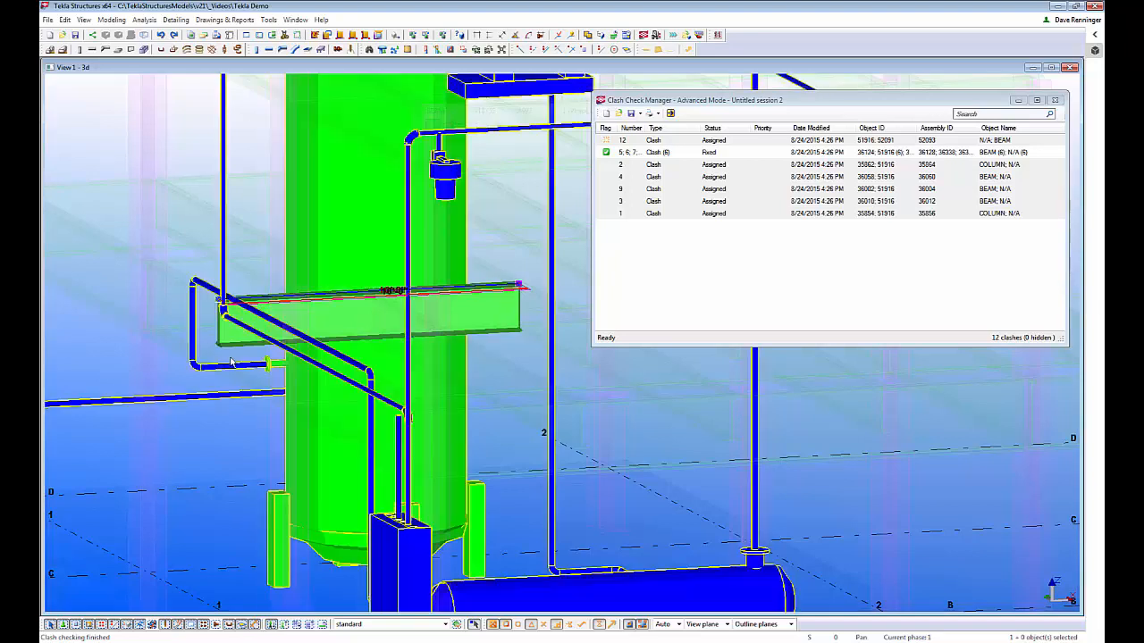
Check the Clash Status in the user-defined attributes of the beam involved in clash 12
right_click(238, 344)
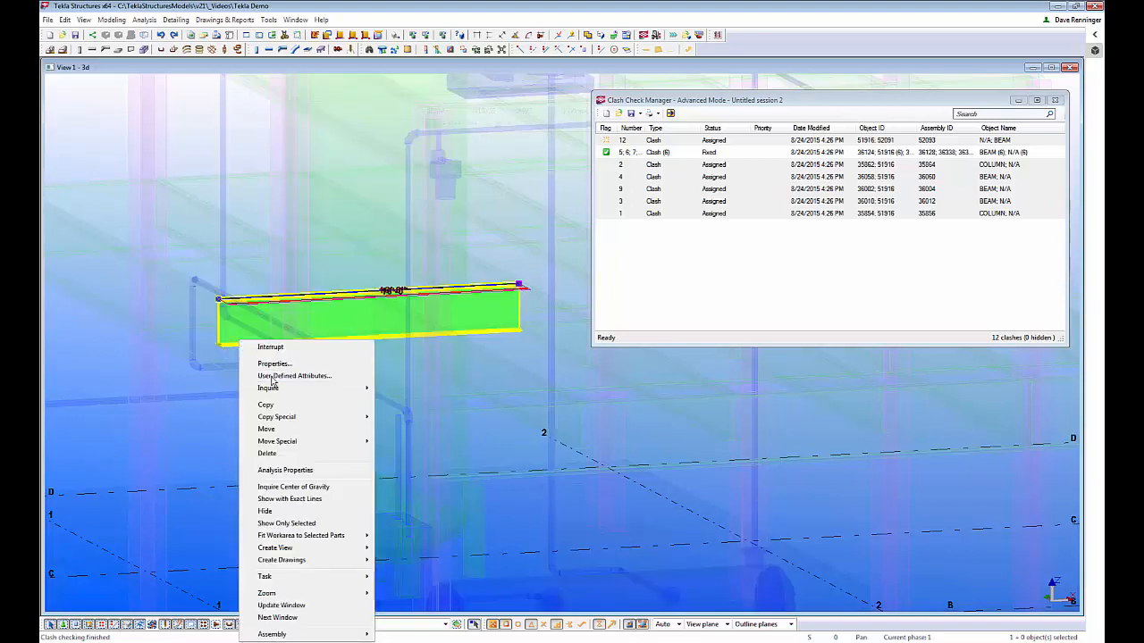
click(277, 377)
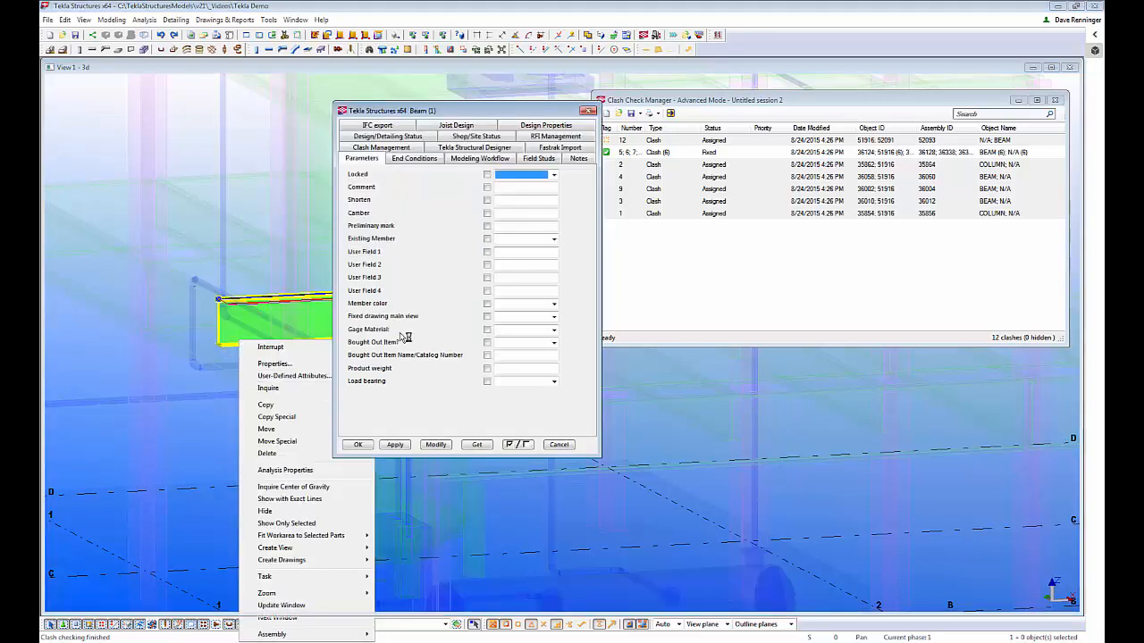
click(372, 151)
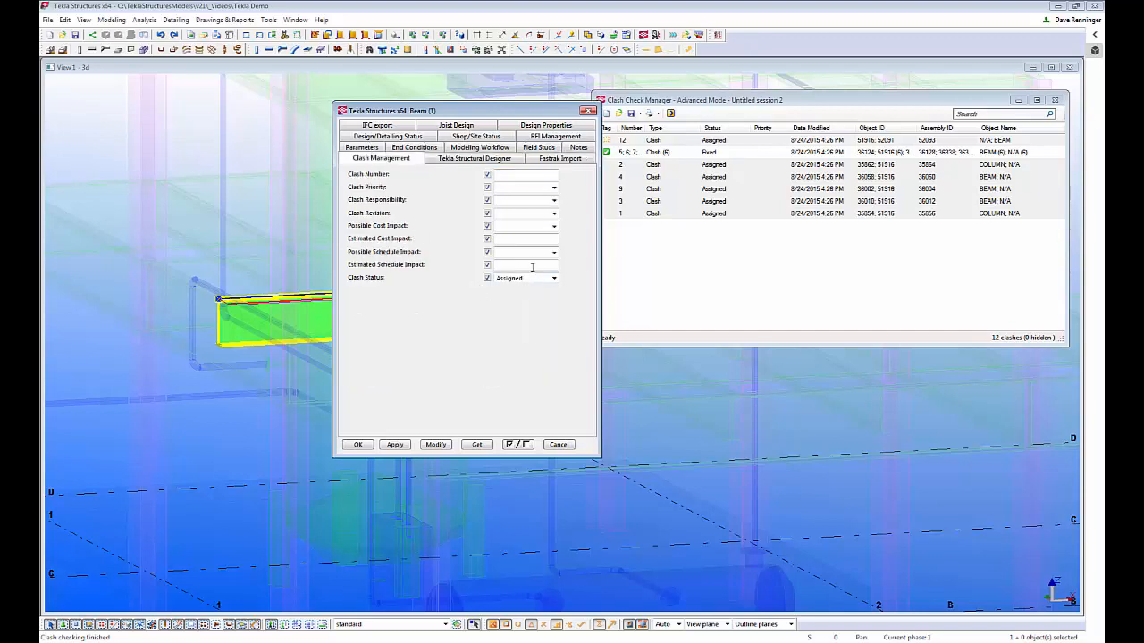
click(315, 391)
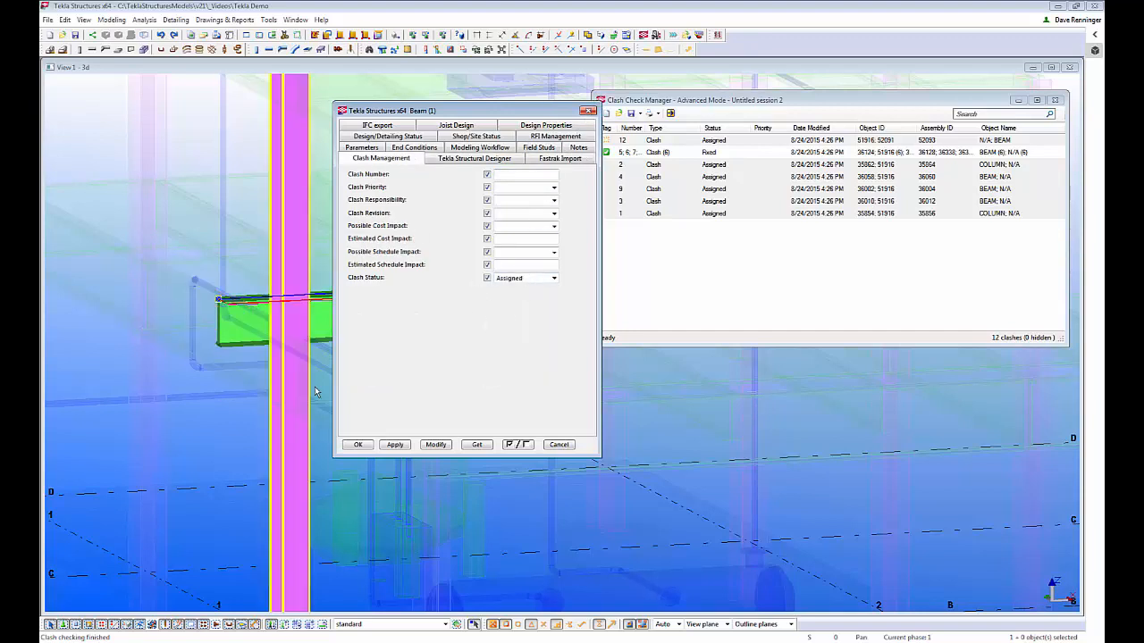
click(248, 421)
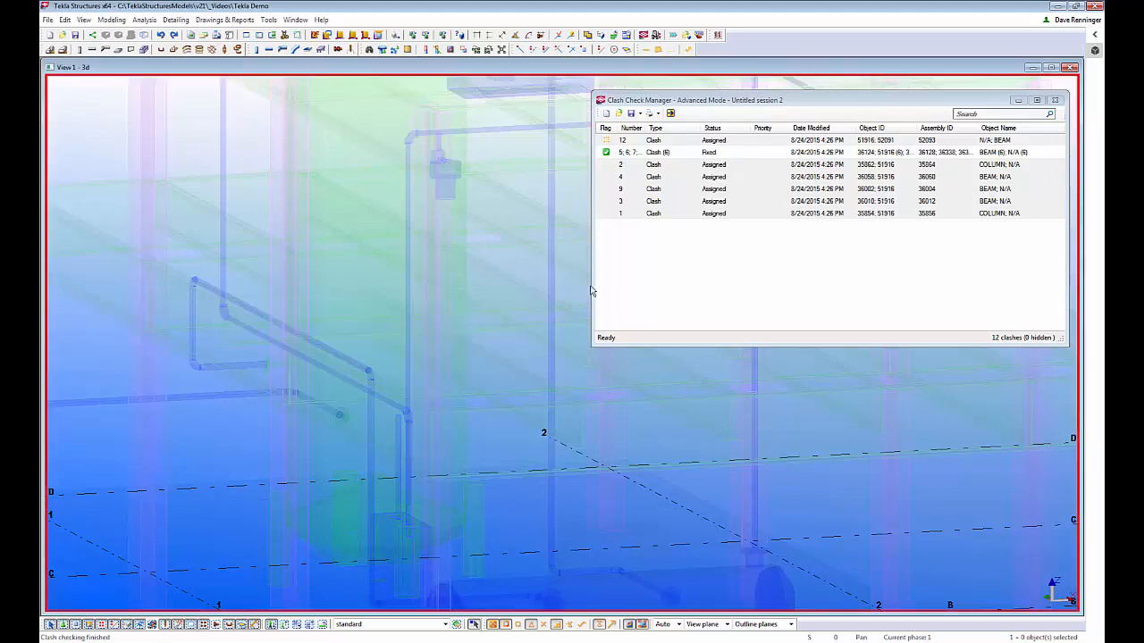
Combine the assigned clashes 1, 2, 3, 4, 9 and 12 into one group
click(711, 208)
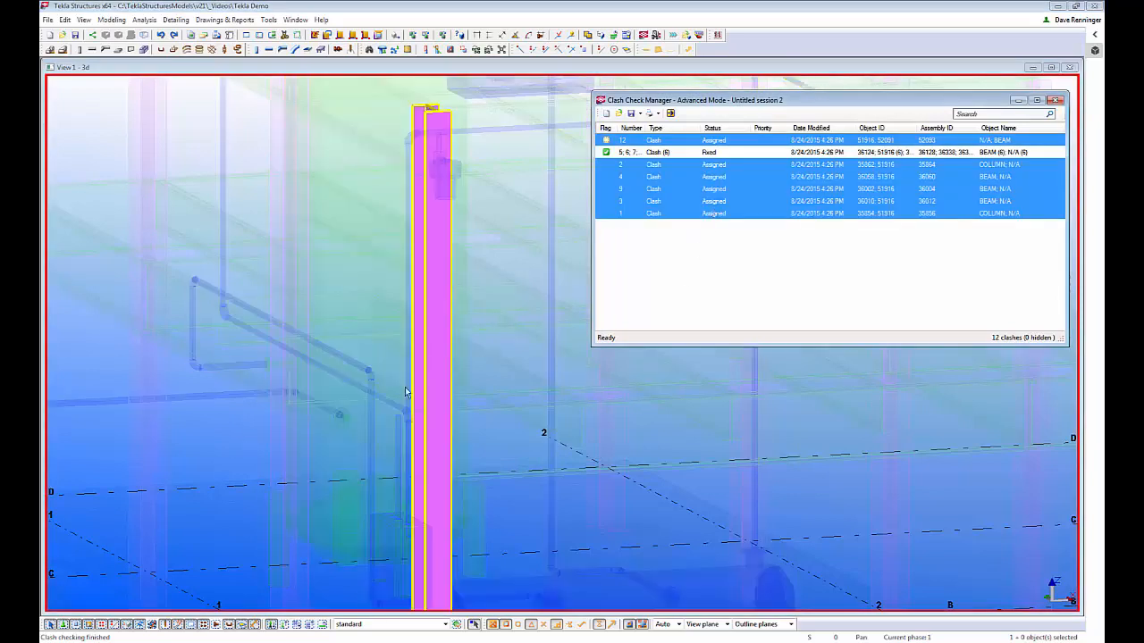
middle_drag(366, 436, 312, 379)
scroll(311, 376, down, 2)
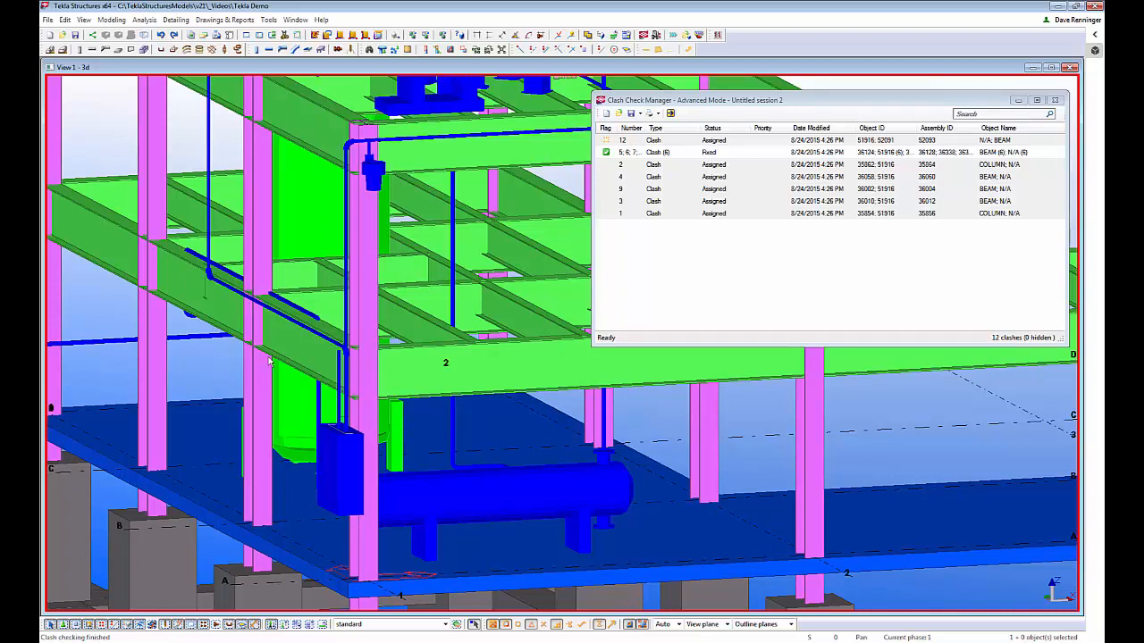
key(ctrl+a)
right_click(682, 215)
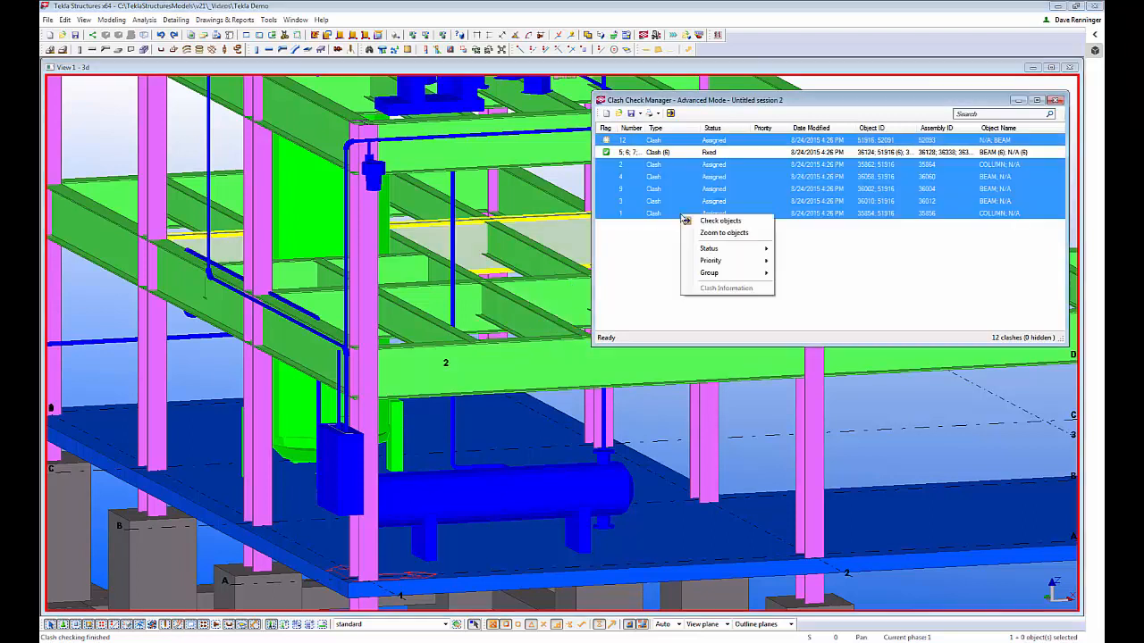
mouse_move(711, 273)
click(801, 274)
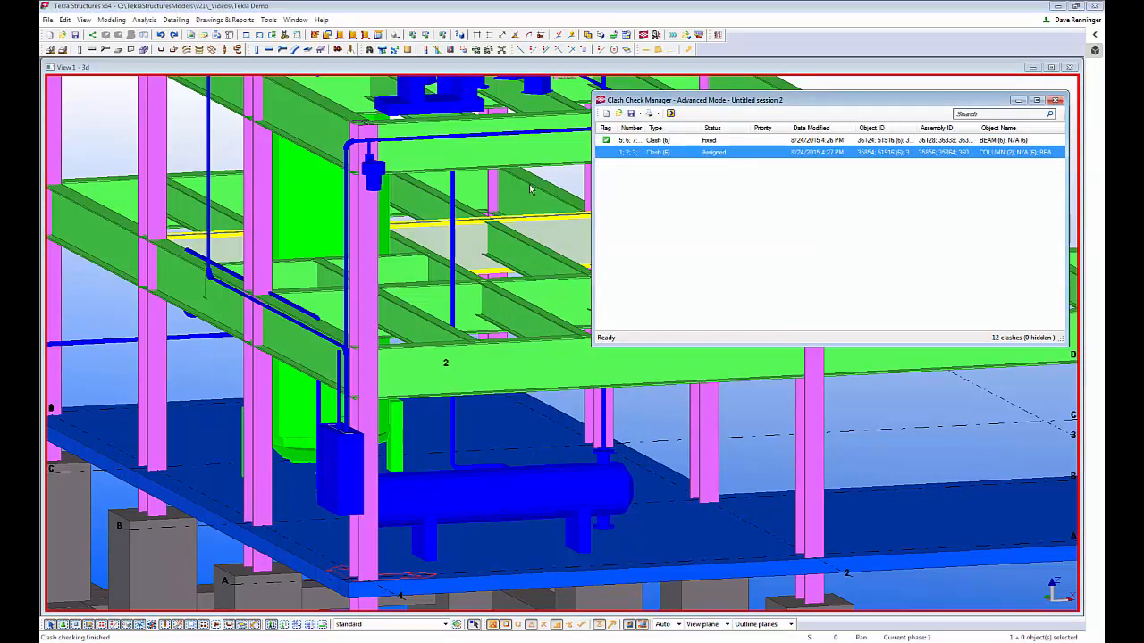
Open the clash information for the assigned clash group and review its object details, comments and history
right_click(687, 155)
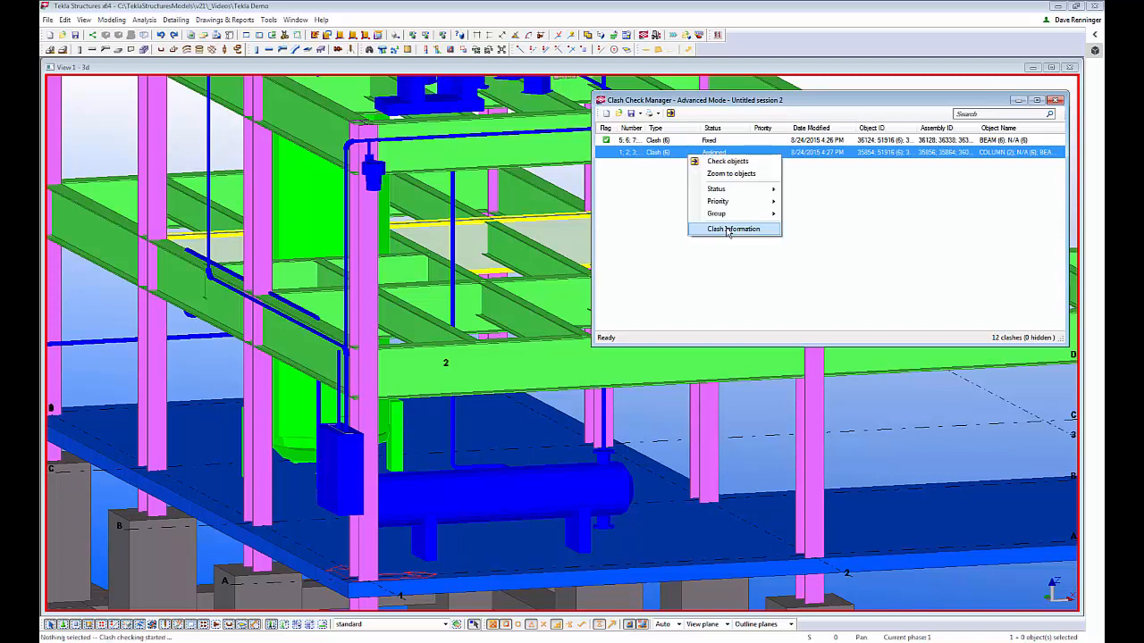
click(730, 230)
drag(709, 211, 574, 152)
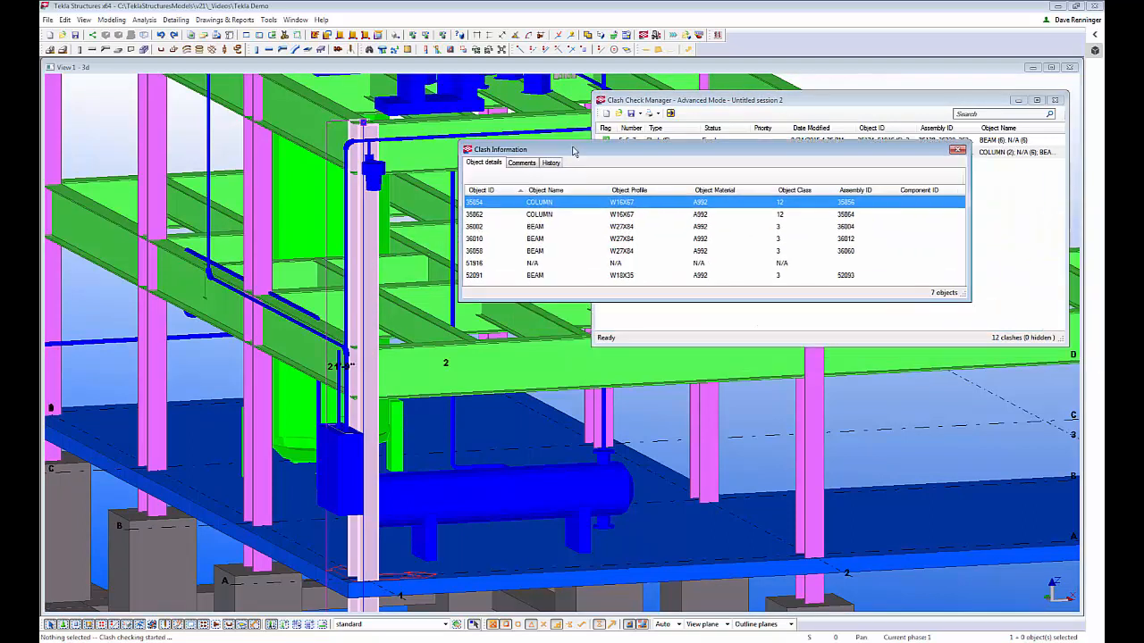
drag(655, 301, 662, 369)
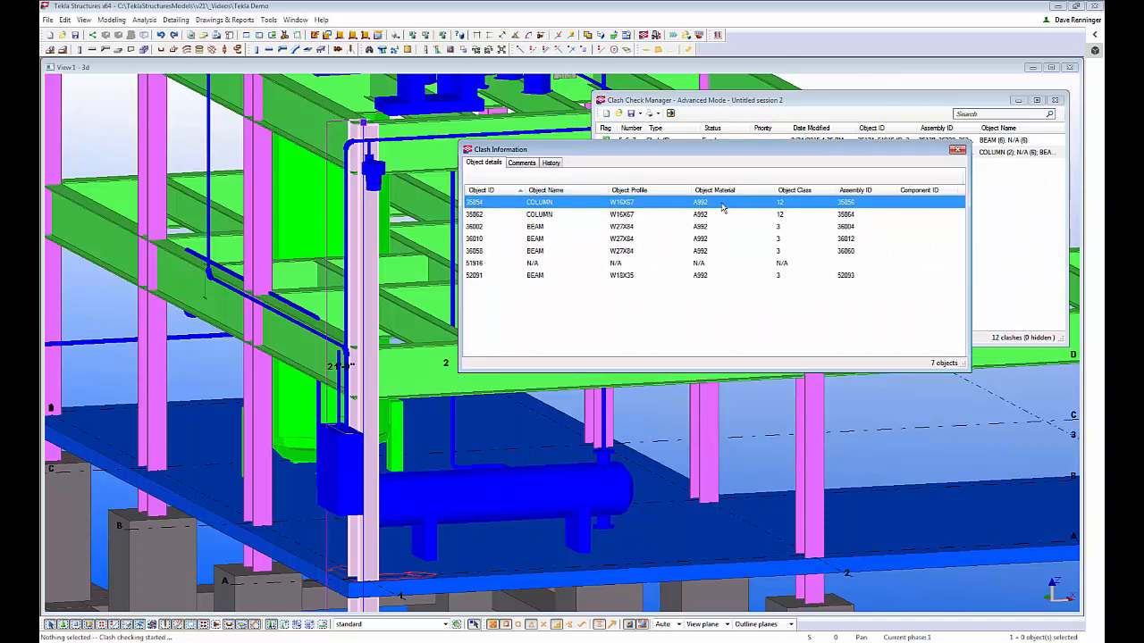
click(523, 163)
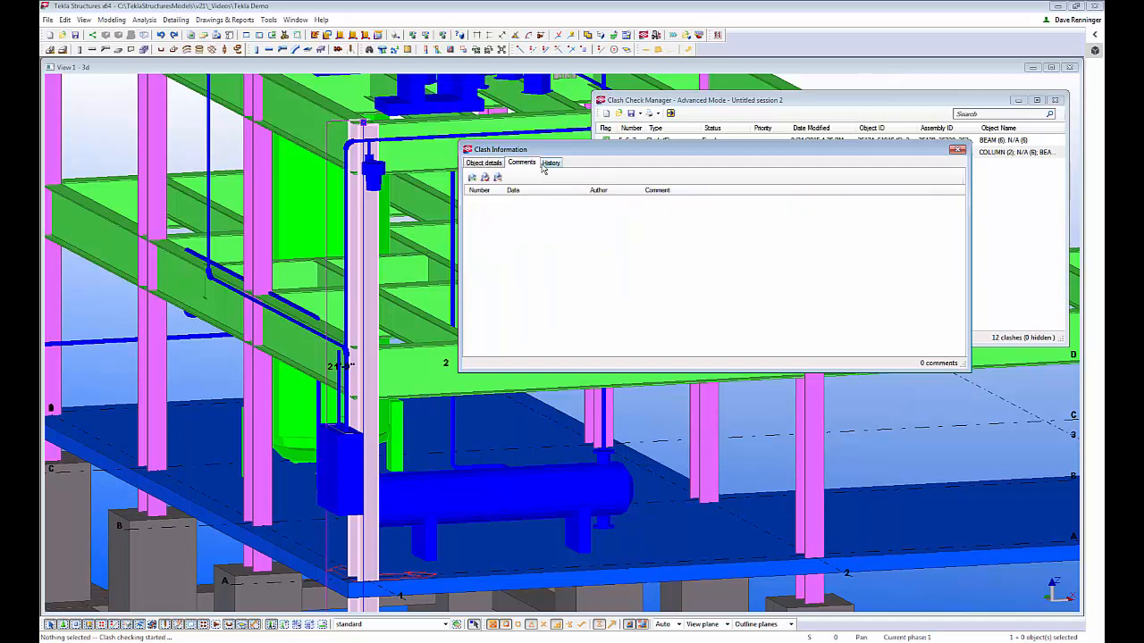
click(550, 164)
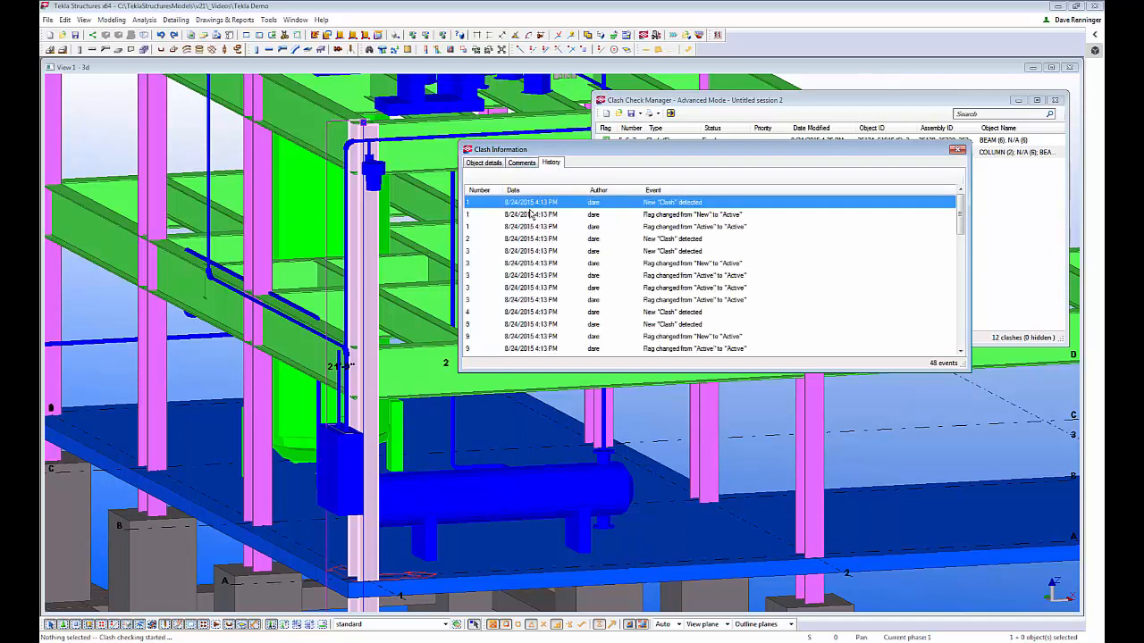
Add the comment "Coordinate with Piping, Can this be moved?" to the assigned clash group and close its clash information
click(521, 164)
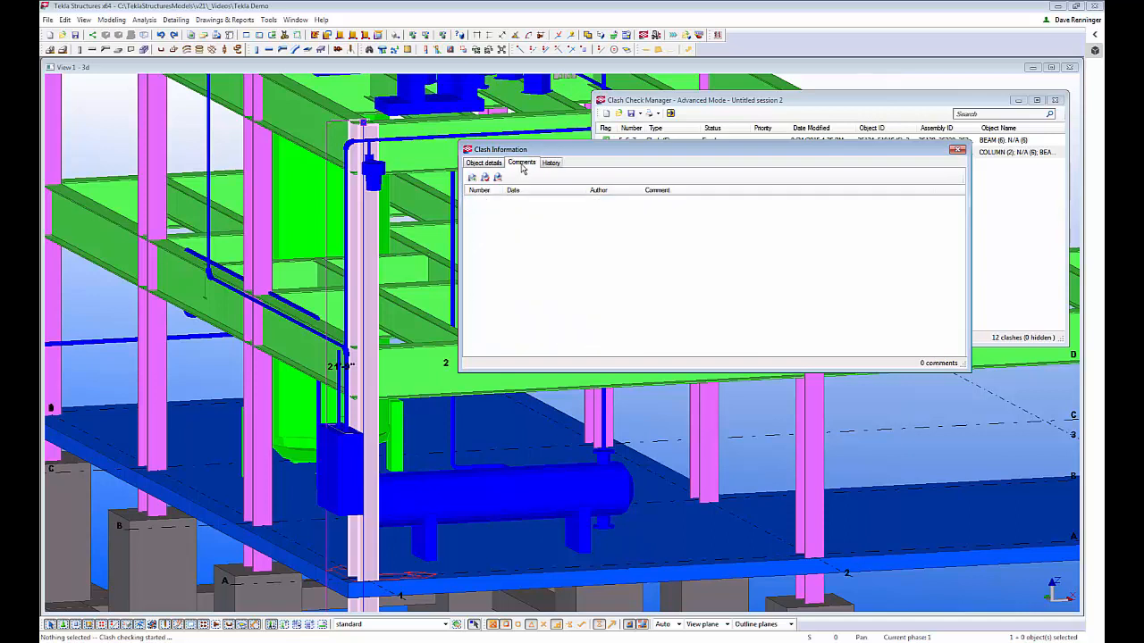
click(471, 178)
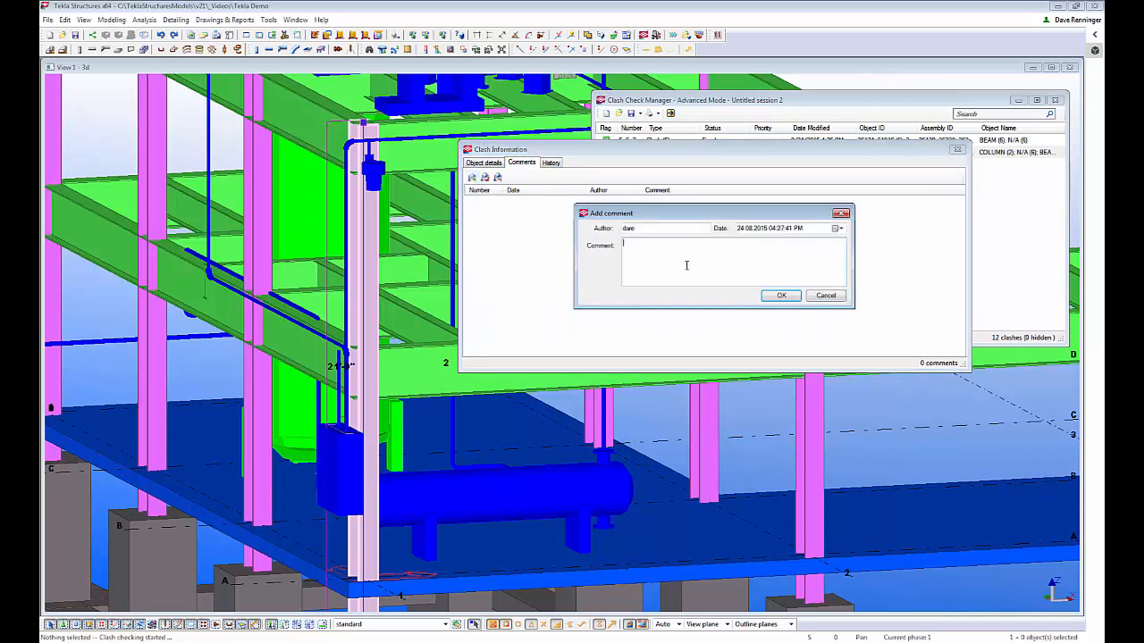
text(Coordinate with Piping: Can this be moved>?)
click(779, 296)
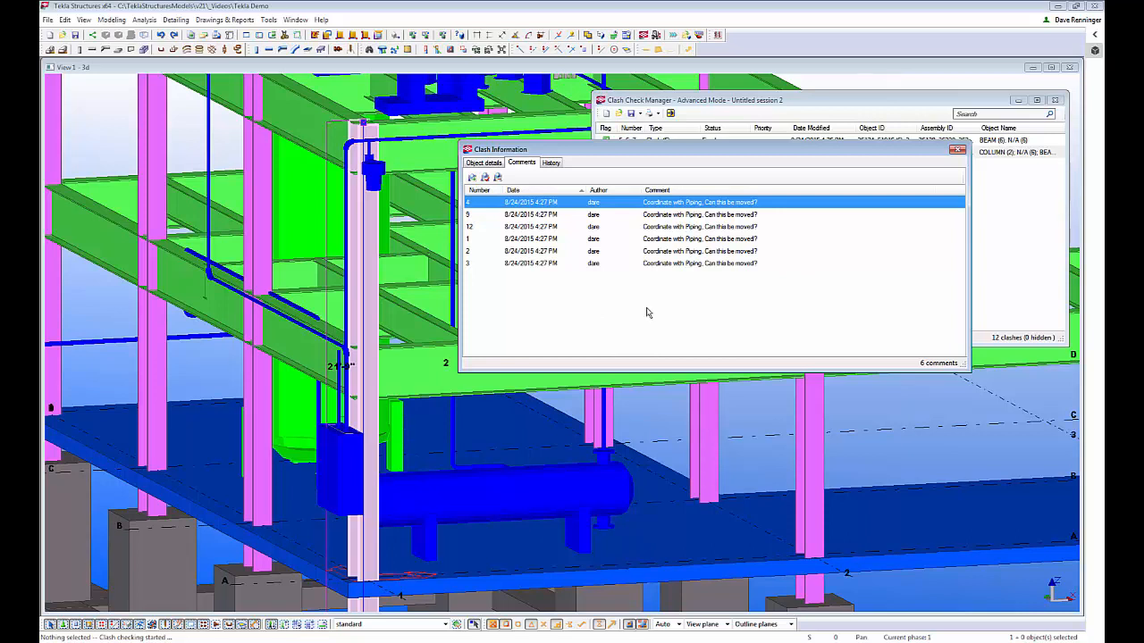
click(957, 149)
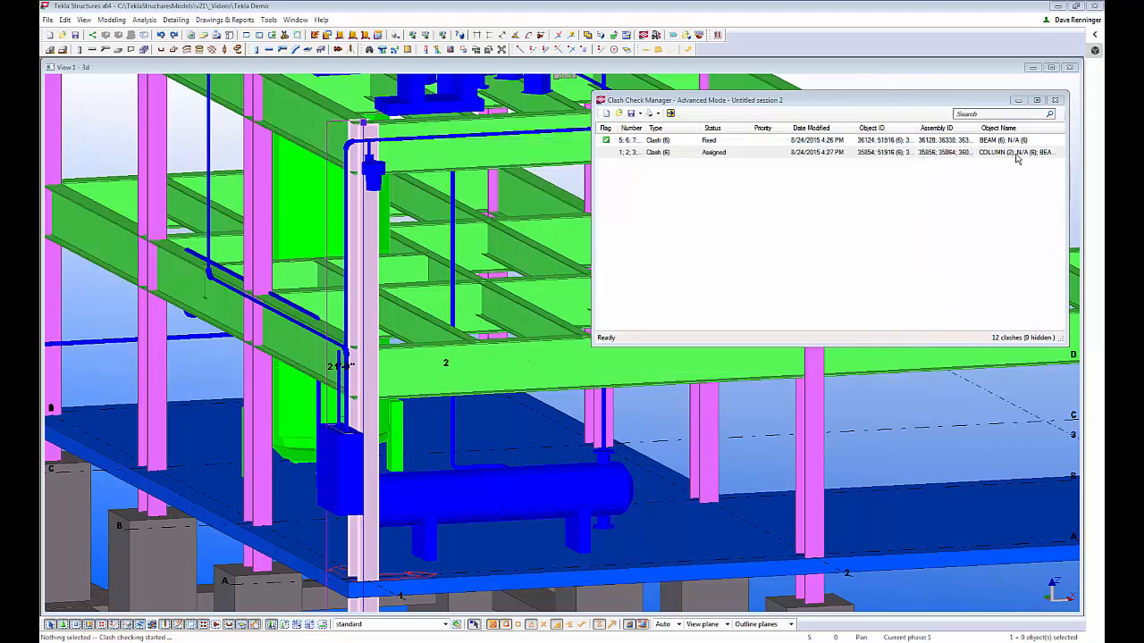
Save the clash check session as Untitled-2.xml in the Clashes folder and close the Clash Check Manager
click(634, 114)
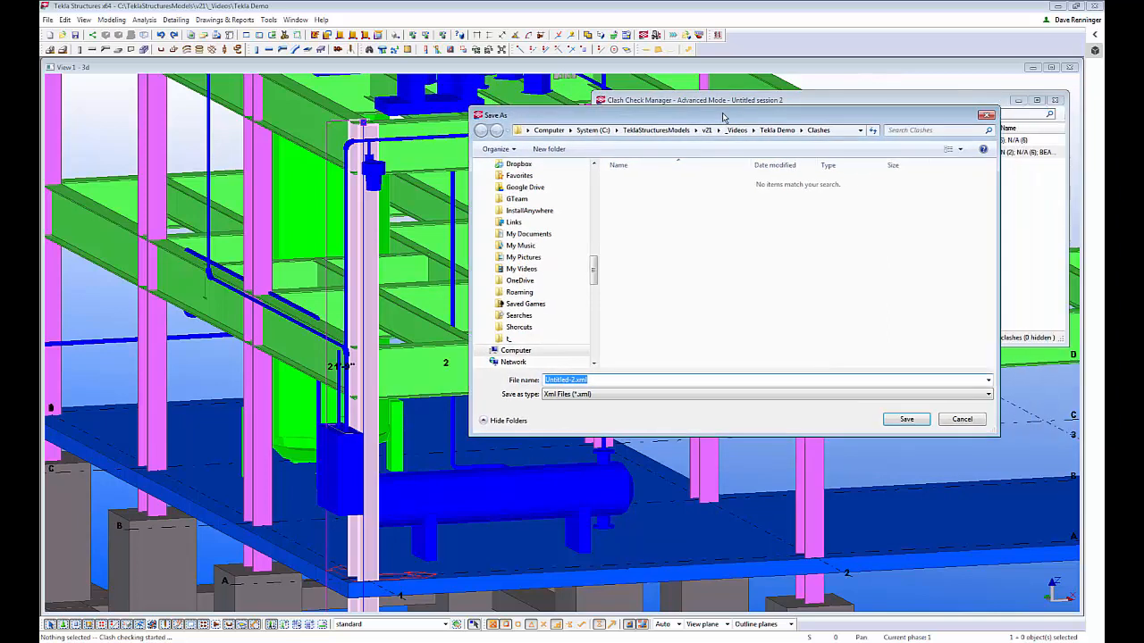
drag(827, 116, 723, 115)
click(906, 419)
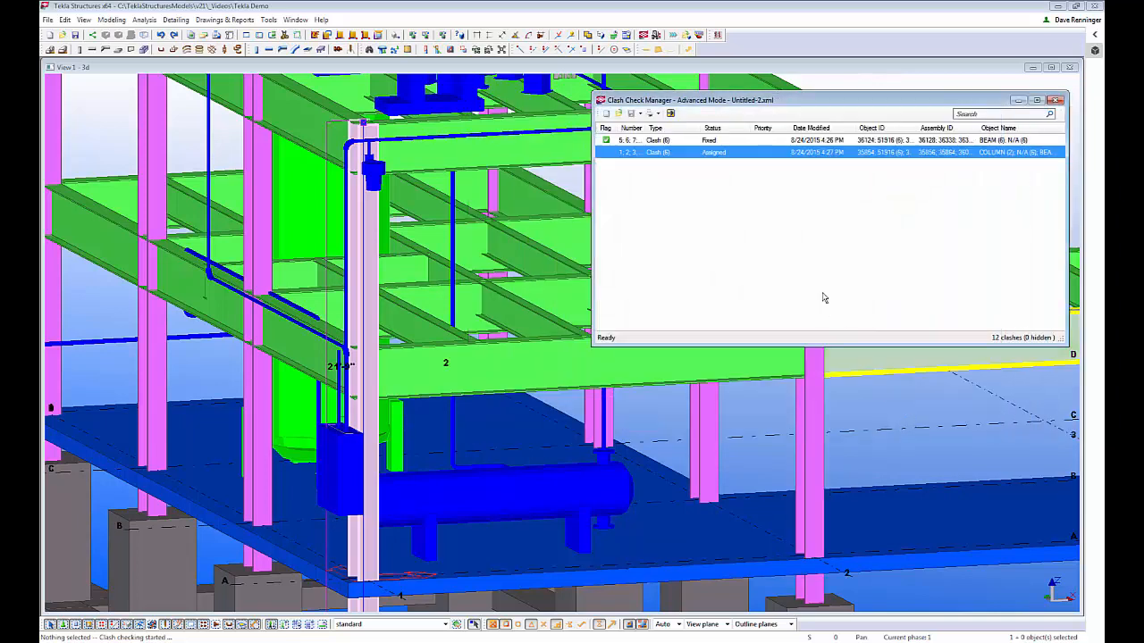
click(1055, 100)
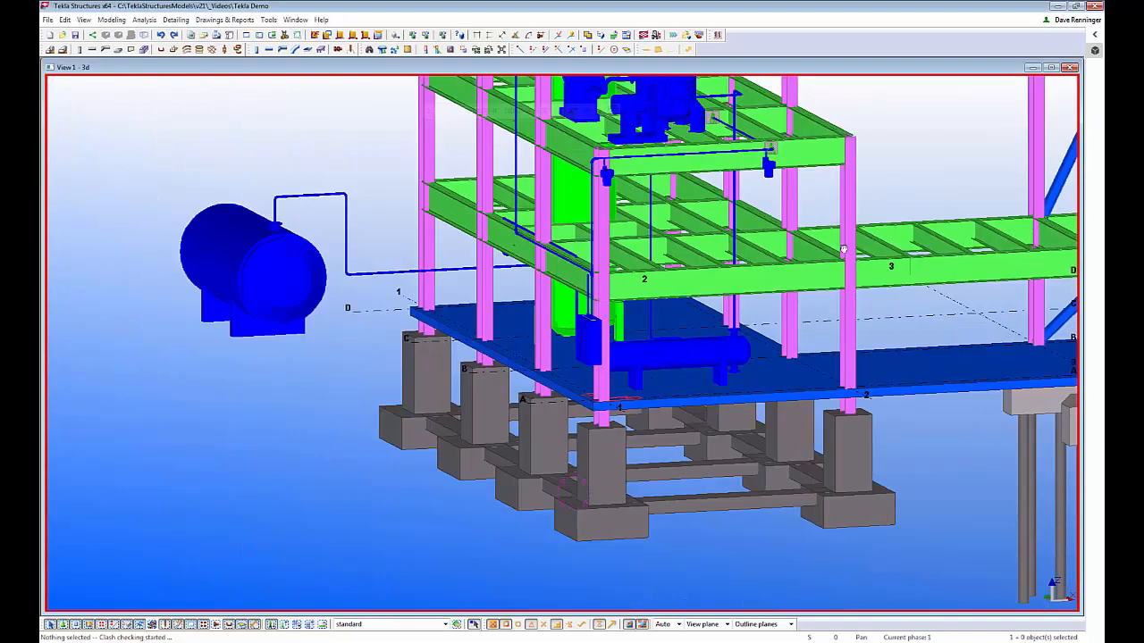
scroll(626, 420, down, 4)
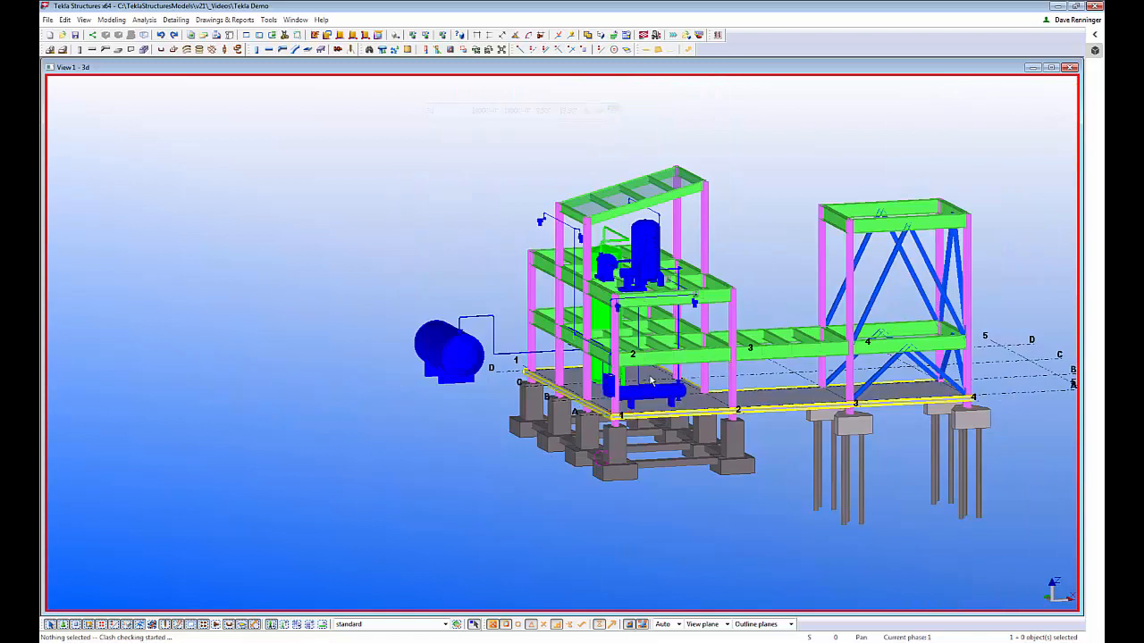